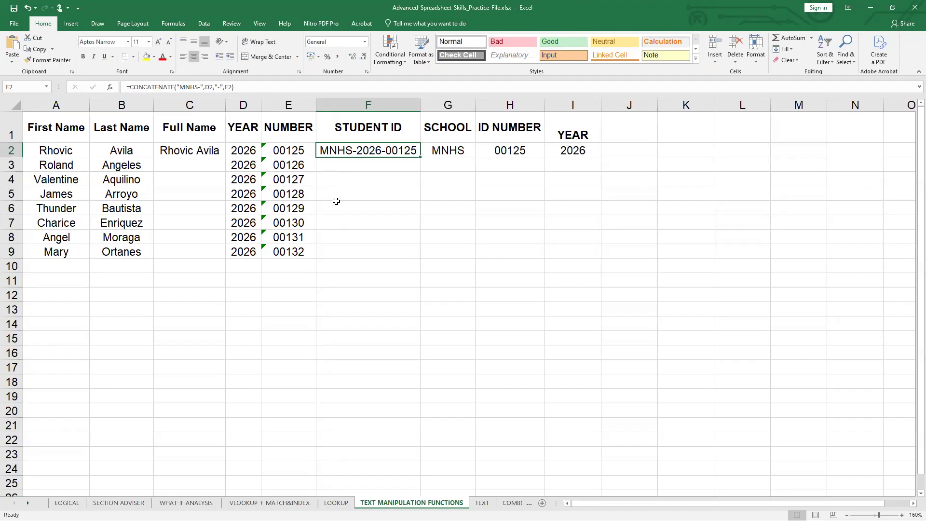
# - In C8, use CONCATENATE to join the first name in A8 and the last name in B8, separated by a space
pyautogui.click(338, 204)
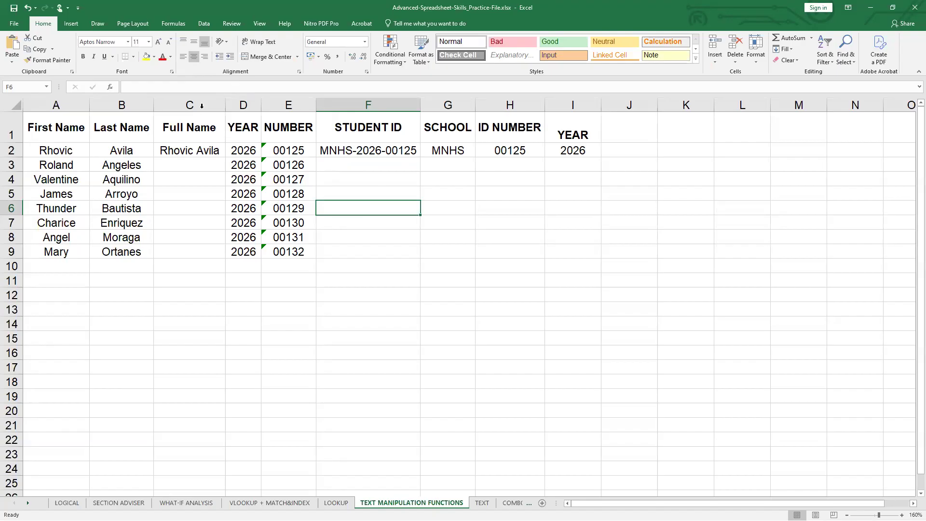
pyautogui.click(195, 150)
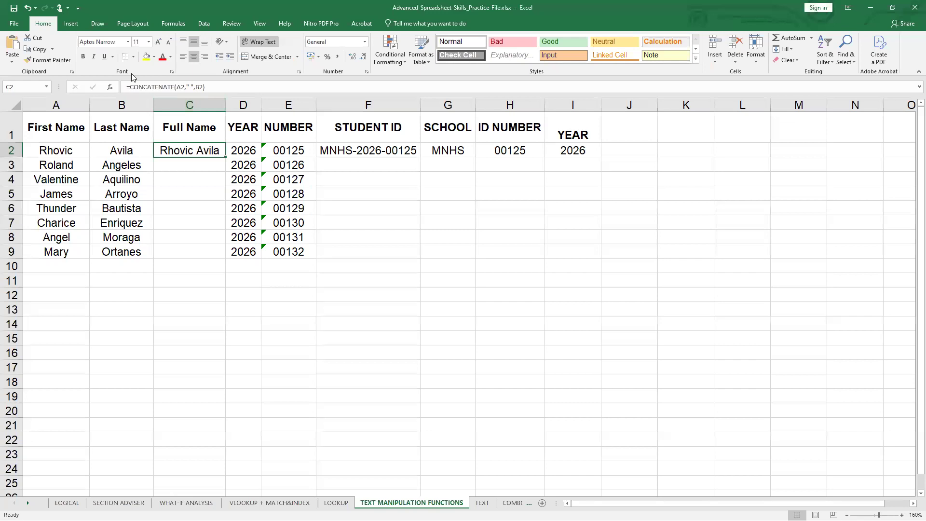
pyautogui.click(388, 283)
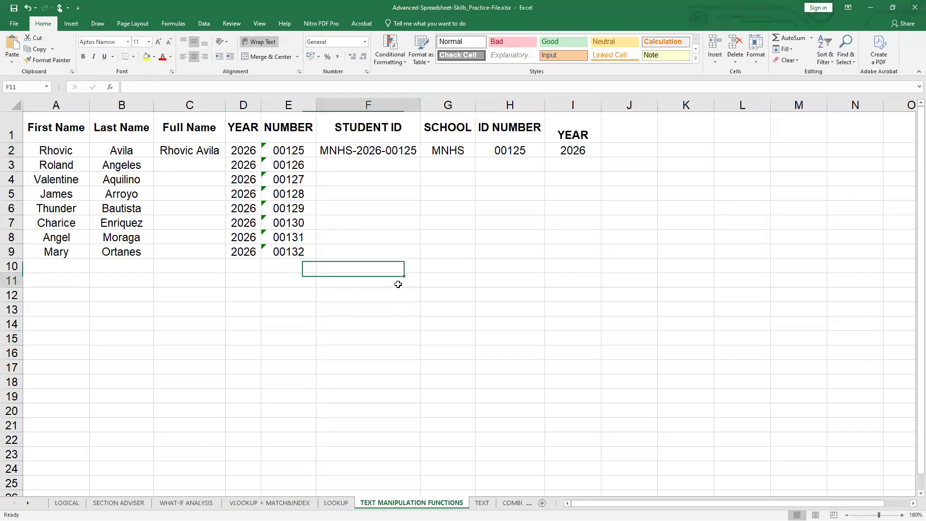
pyautogui.click(174, 175)
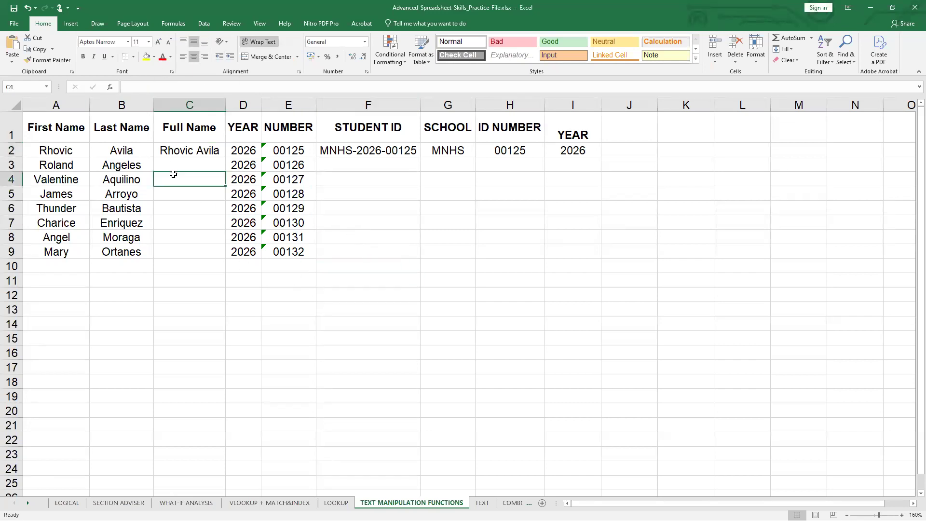
pyautogui.doubleClick(176, 236)
pyautogui.write('=con')
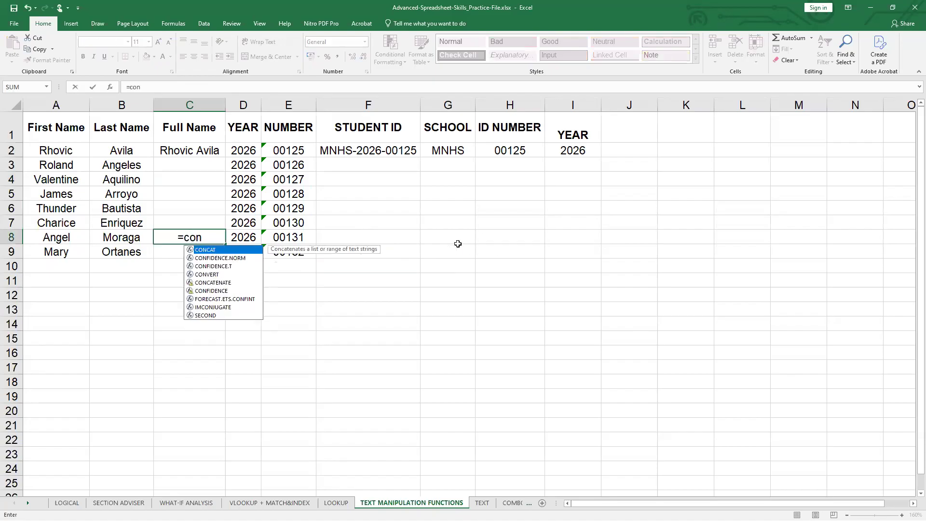
pyautogui.write('catenate')
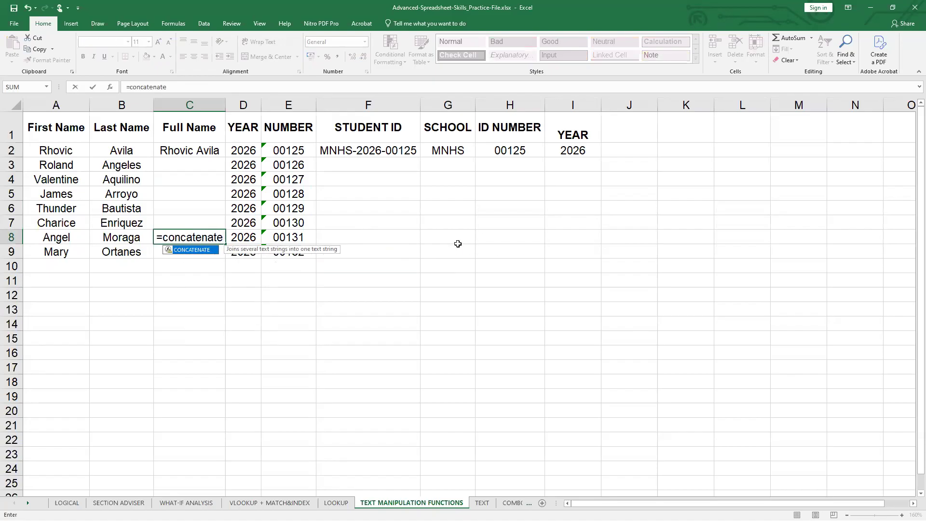
pyautogui.write('(')
pyautogui.click(56, 243)
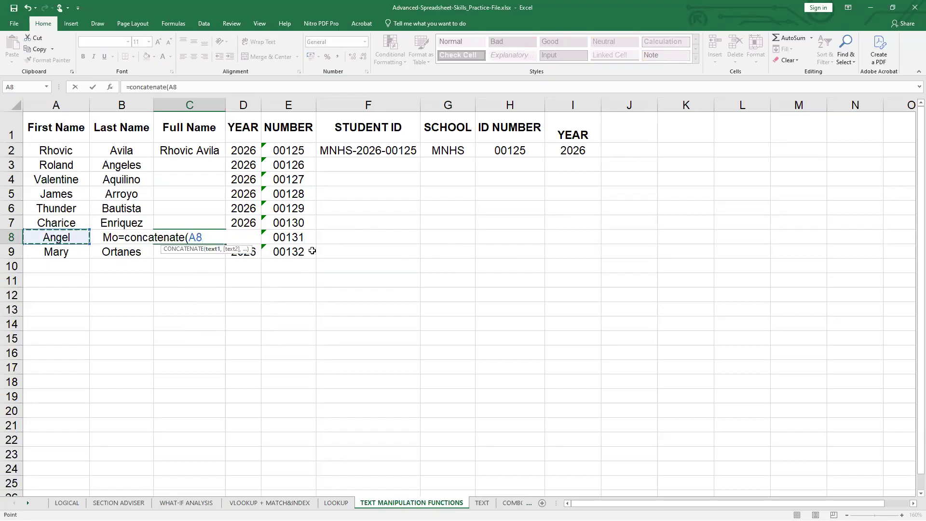
pyautogui.write(',')
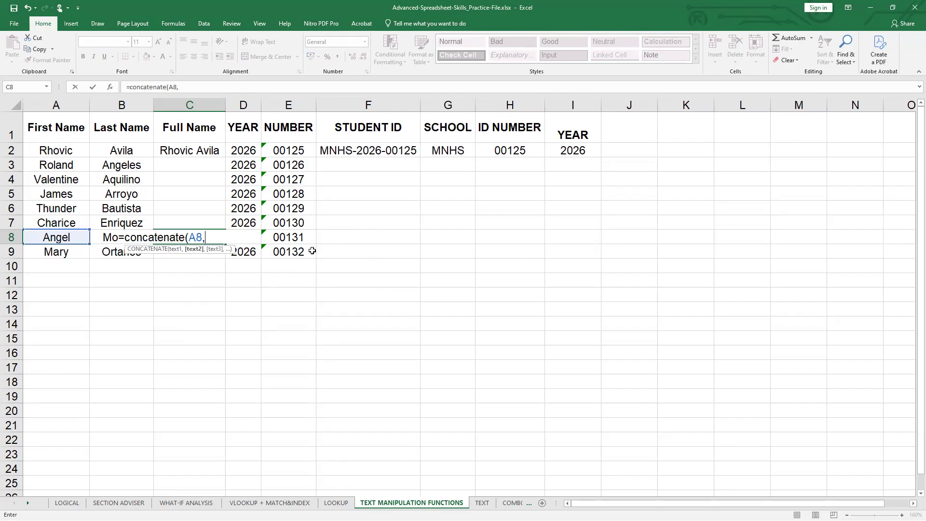
pyautogui.write('" "')
pyautogui.write(',')
pyautogui.write('B8)')
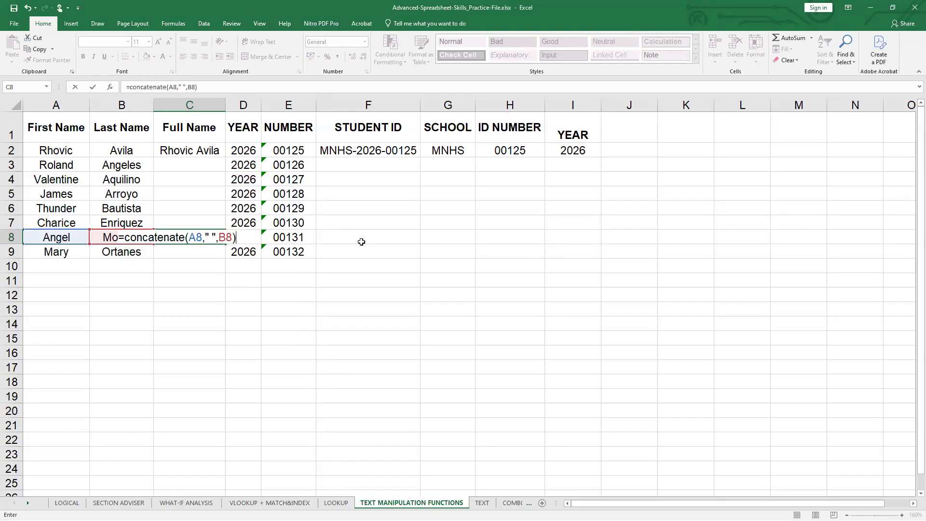
pyautogui.press('Return')
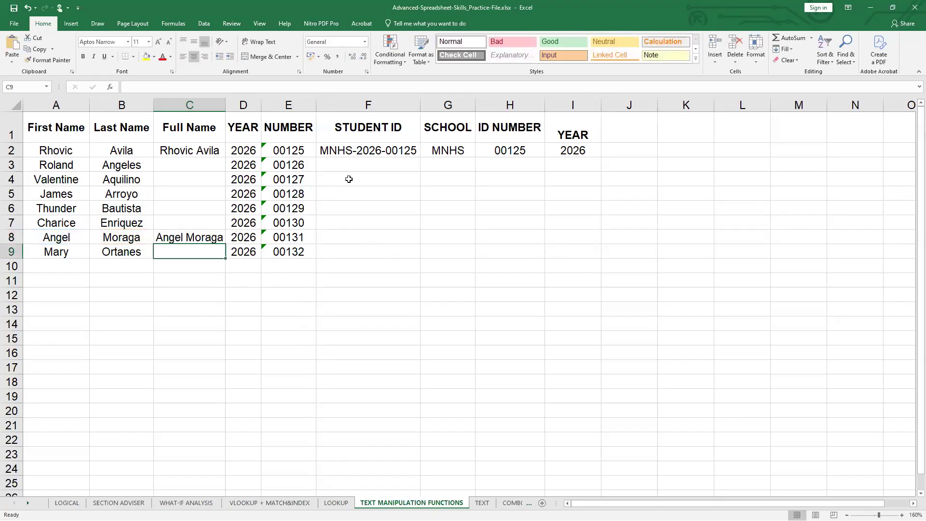
# - Begin a CONCATENATE formula in the Student ID cell F3 with the text "MNHS-" as its first argument
pyautogui.click(366, 152)
pyautogui.click(380, 182)
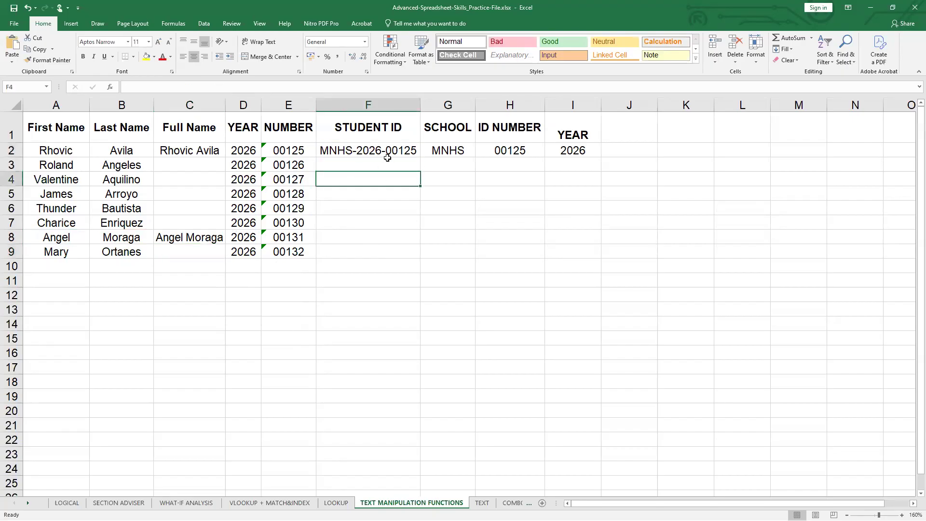
pyautogui.click(246, 206)
pyautogui.click(282, 205)
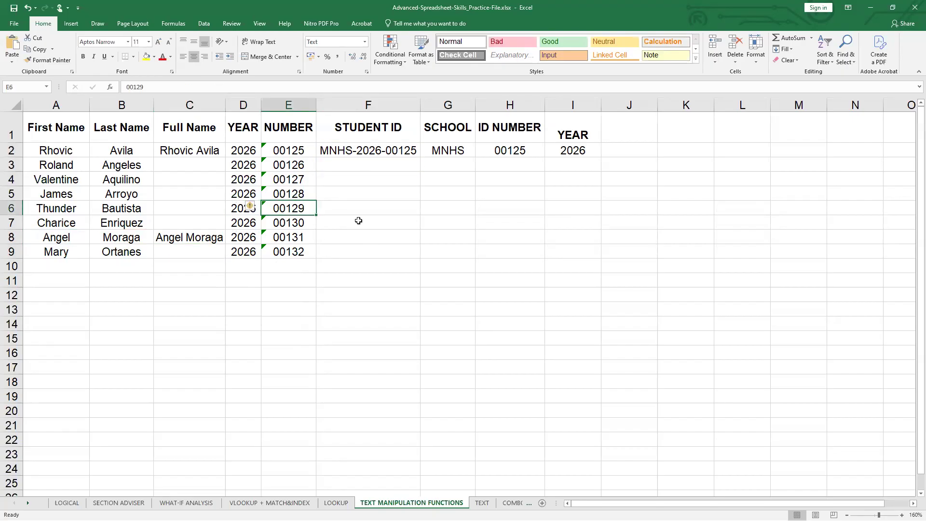
pyautogui.doubleClick(377, 165)
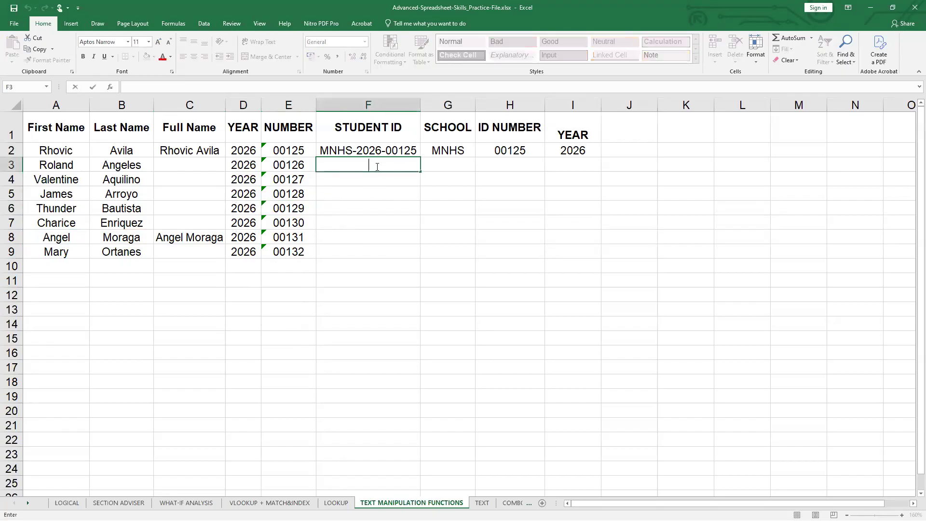
pyautogui.write('=concatenate(')
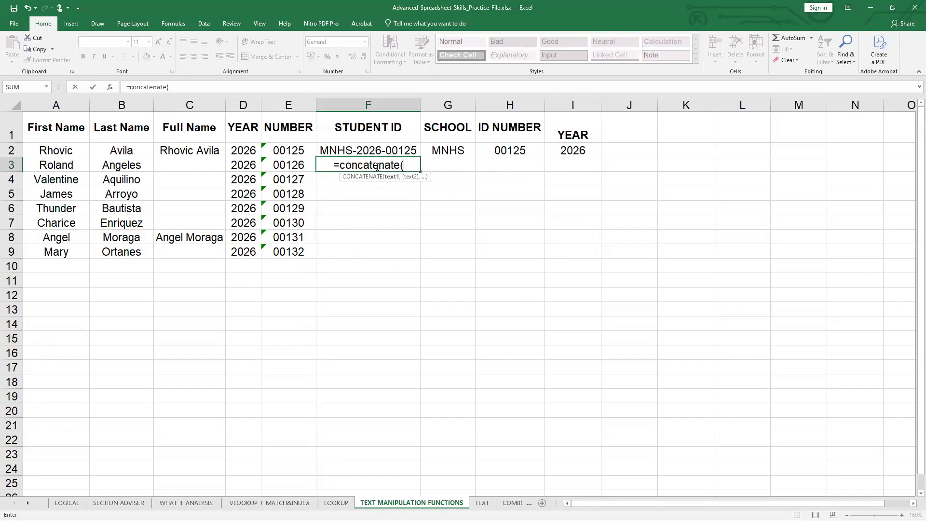
pyautogui.write('"')
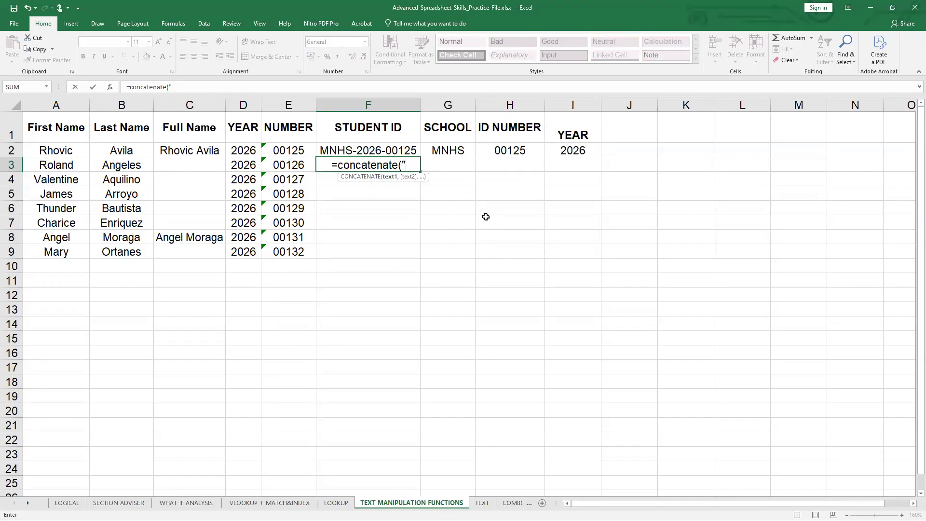
pyautogui.write('MNHS')
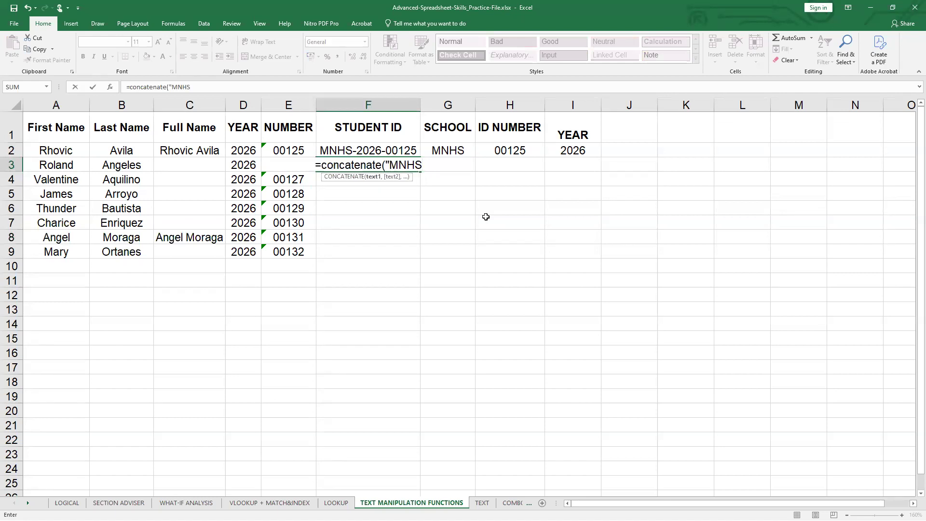
pyautogui.write('-",')
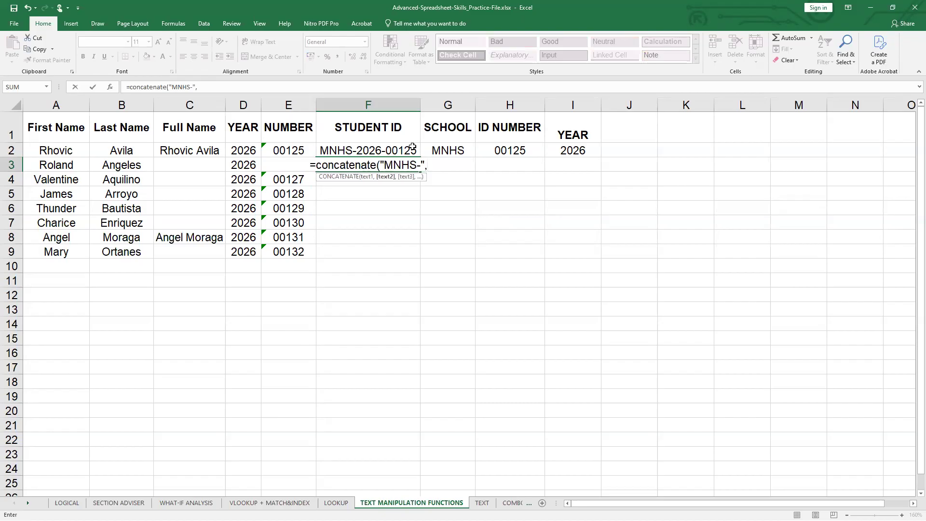
# - Complete the F3 formula with the year in D3, a "-" separator and the number in E3
pyautogui.click(243, 166)
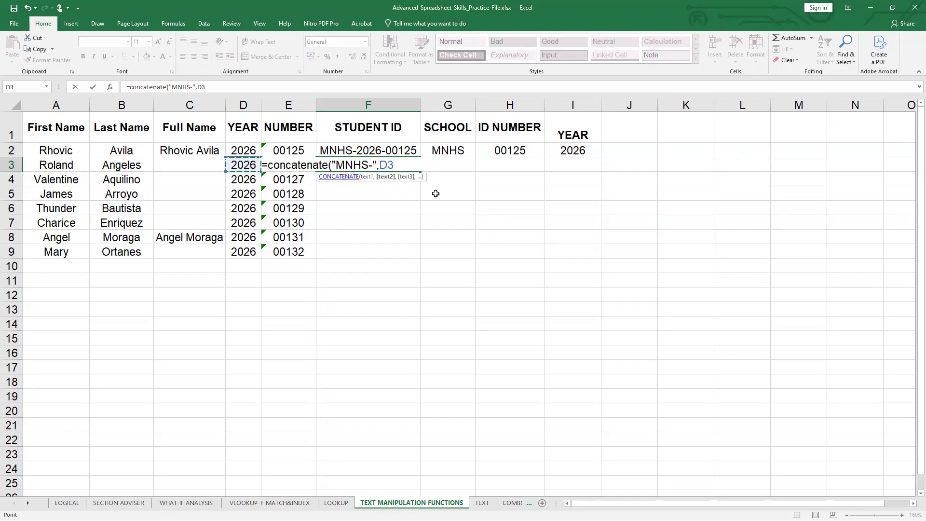
pyautogui.write(',')
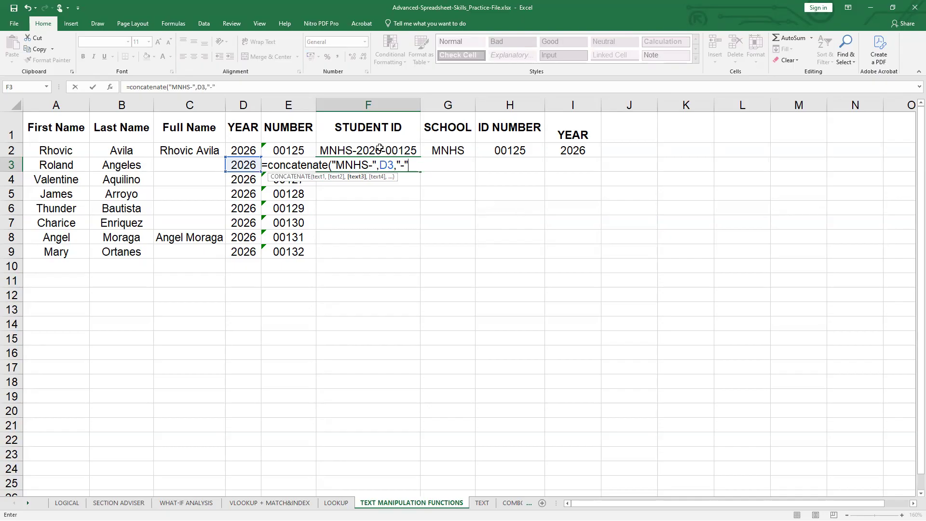
pyautogui.write('"-",')
pyautogui.write('E3)')
pyautogui.press('Return')
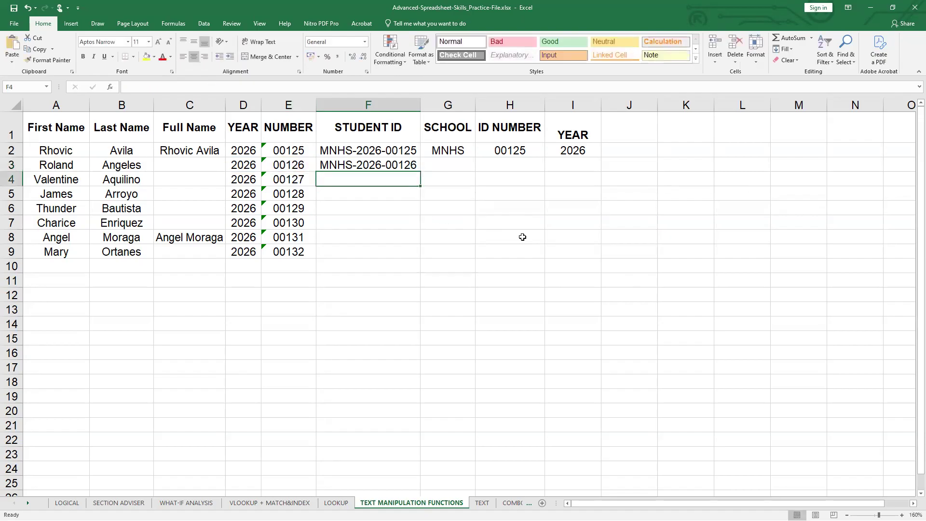
pyautogui.click(416, 165)
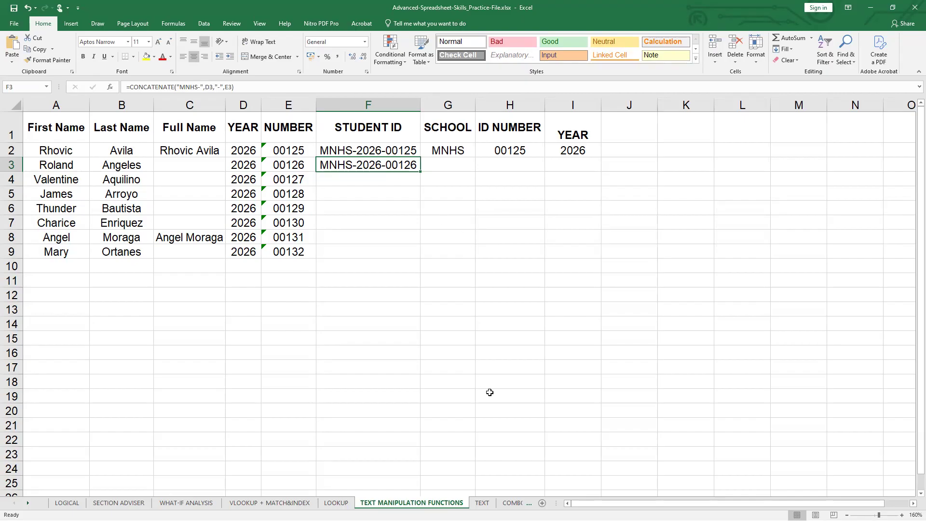
# - Open the TEXT worksheet and enter 123765 in A3 under Amount
pyautogui.click(481, 503)
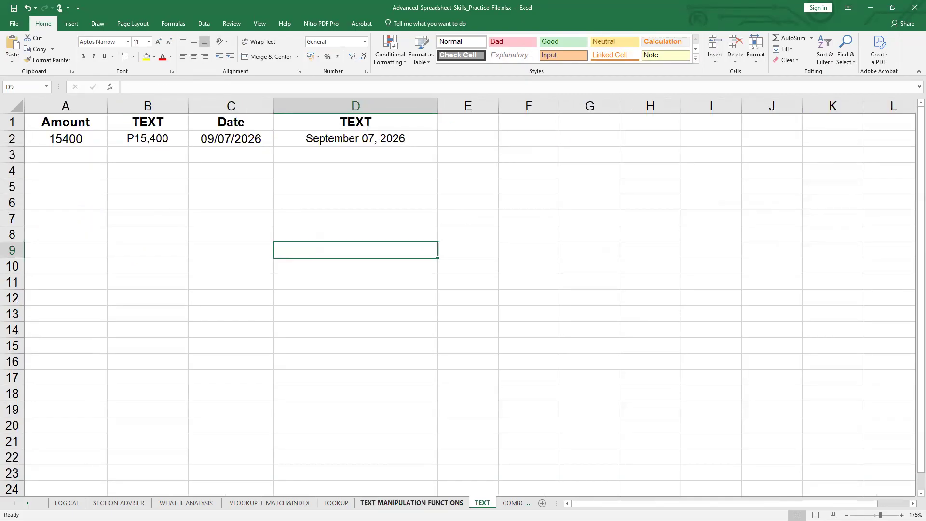
pyautogui.click(193, 167)
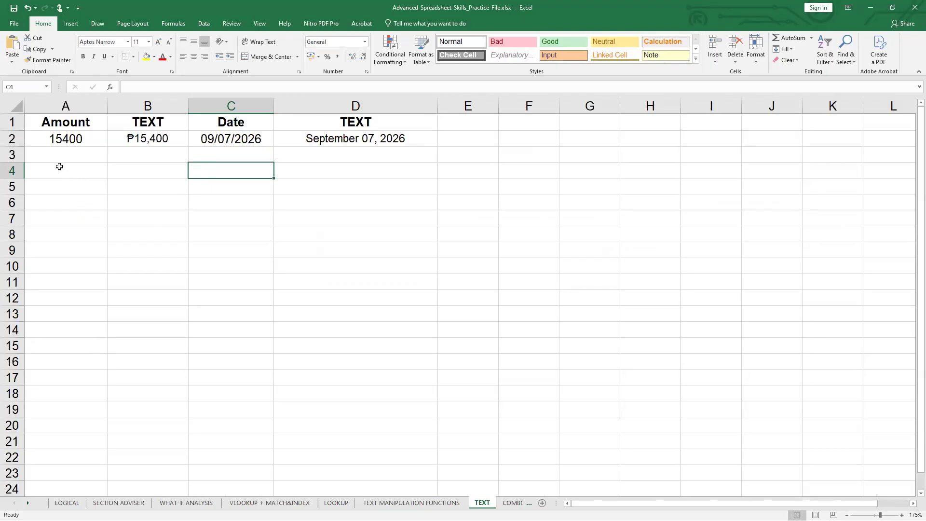
pyautogui.doubleClick(70, 158)
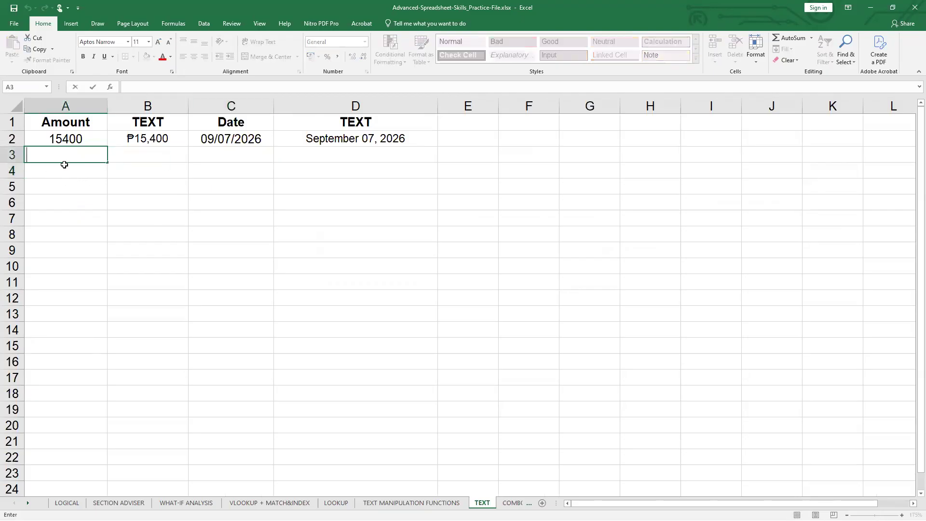
pyautogui.write('123765')
pyautogui.click(116, 169)
# - Center-align the amount in A3 and the empty cells B3 to D3
pyautogui.click(97, 161)
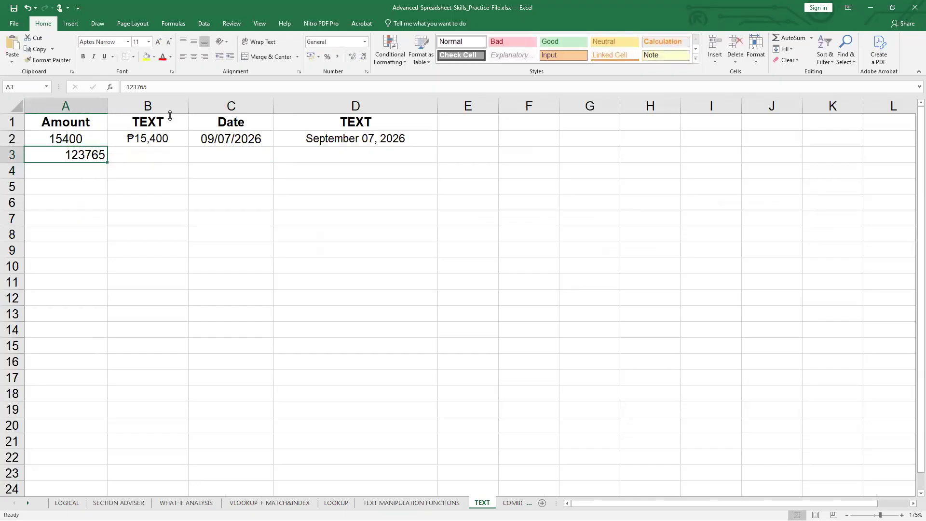
pyautogui.click(193, 56)
pyautogui.click(130, 155)
pyautogui.moveTo(129, 155); pyautogui.dragTo(334, 157)
pyautogui.click(193, 57)
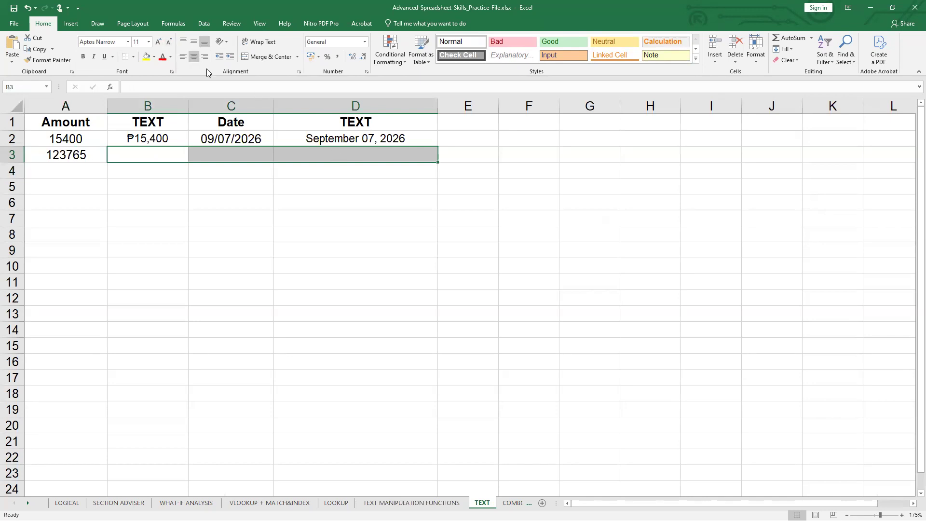
pyautogui.click(164, 155)
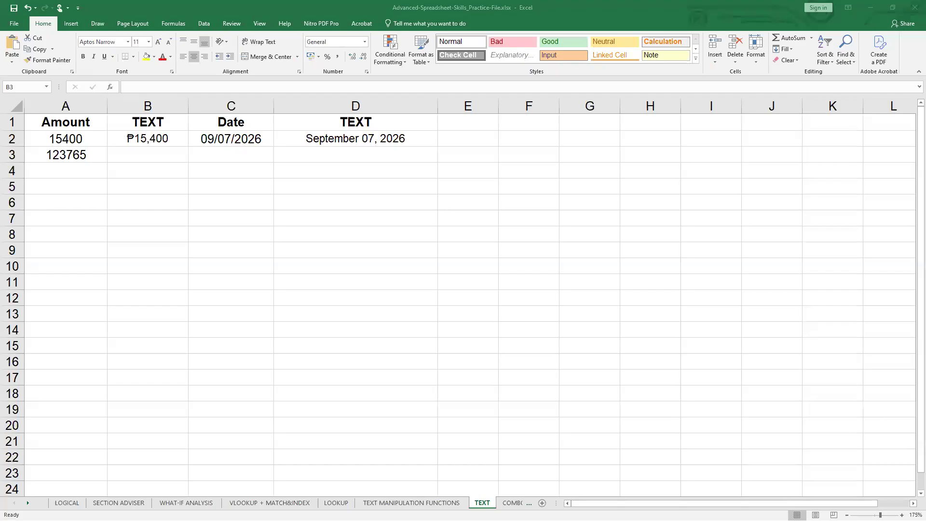
pyautogui.click(278, 249)
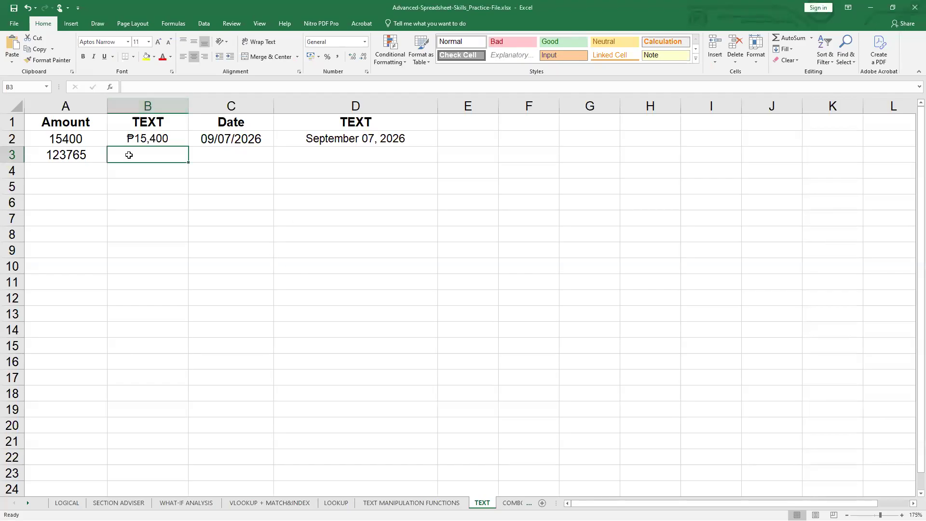
pyautogui.press('Right')
pyautogui.click(171, 149)
pyautogui.click(87, 155)
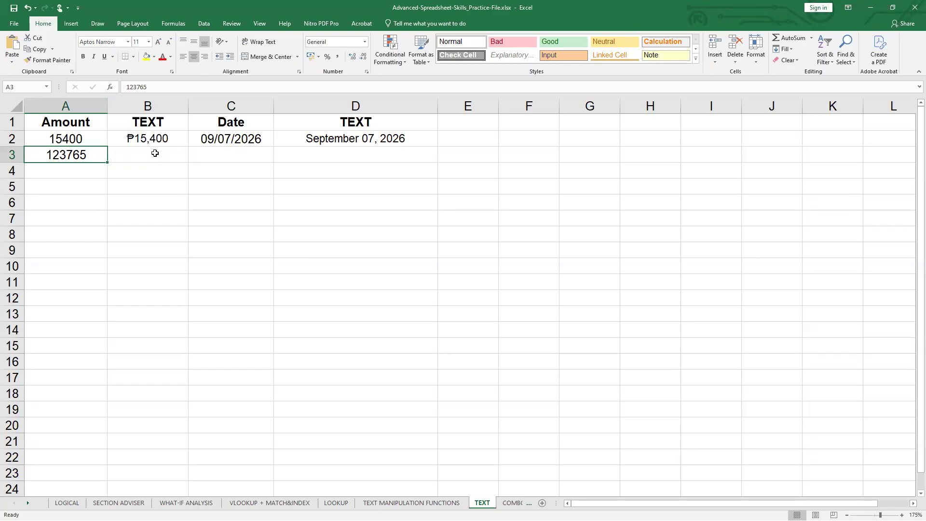
pyautogui.click(125, 145)
pyautogui.click(95, 142)
pyautogui.click(127, 146)
# - In B3, enter a TEXT formula that formats the amount in A3 with the format code "$#,##0"
pyautogui.doubleClick(133, 152)
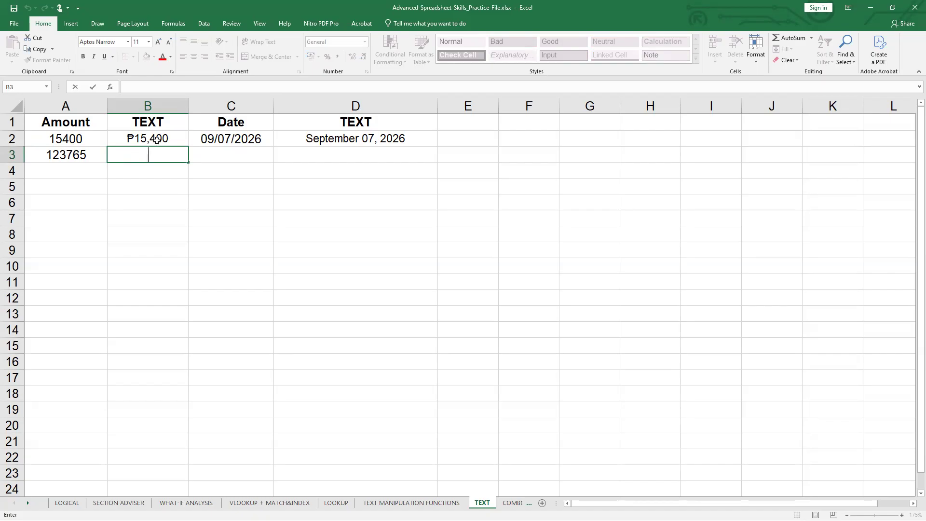
pyautogui.write('=text(')
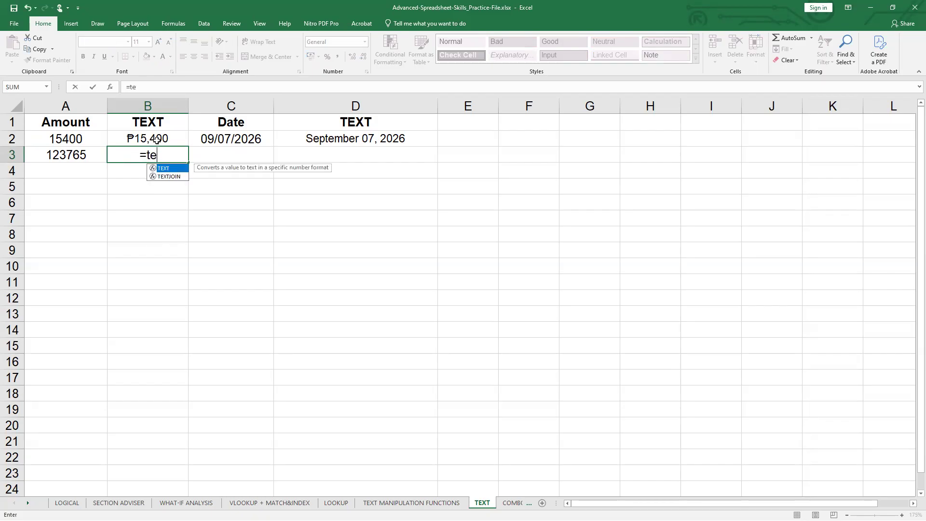
pyautogui.click(88, 152)
pyautogui.write(',"')
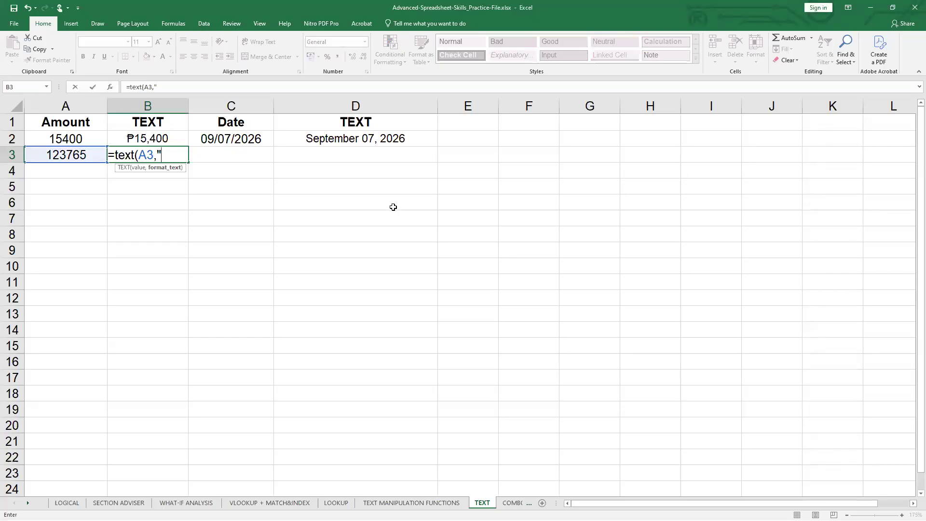
pyautogui.write('$#,##')
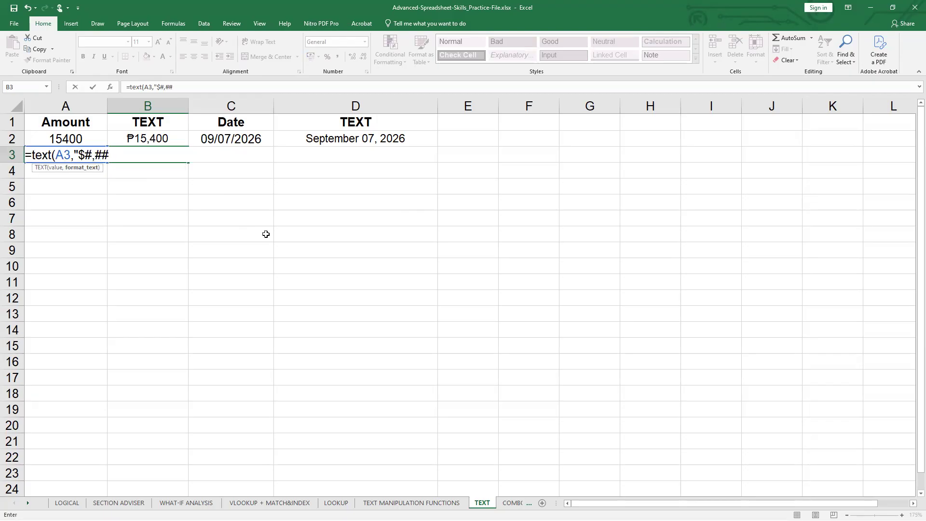
pyautogui.write('0")')
pyautogui.press('Return')
pyautogui.click(130, 158)
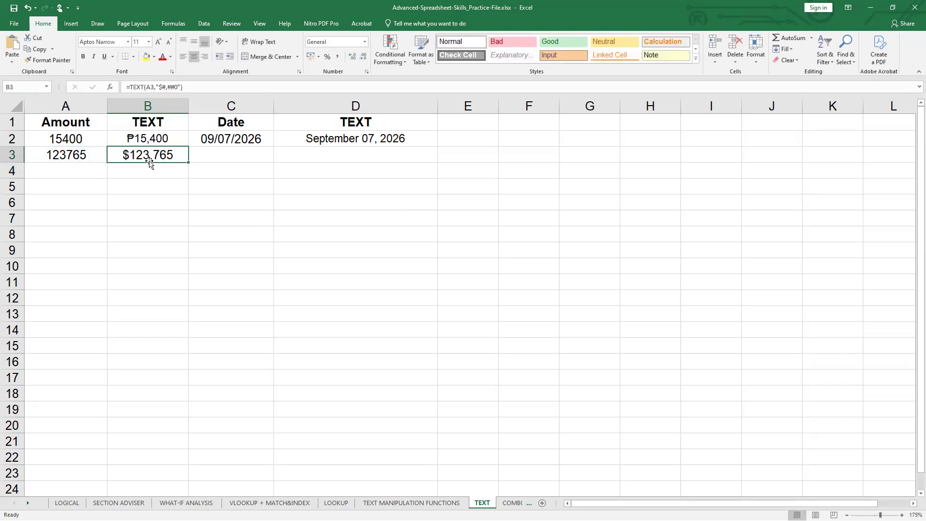
pyautogui.doubleClick(165, 140)
pyautogui.moveTo(170, 139); pyautogui.dragTo(172, 141)
pyautogui.click(202, 154)
pyautogui.hotkey('ctrl', 'z')
pyautogui.doubleClick(173, 141)
pyautogui.click(168, 142)
pyautogui.click(181, 227)
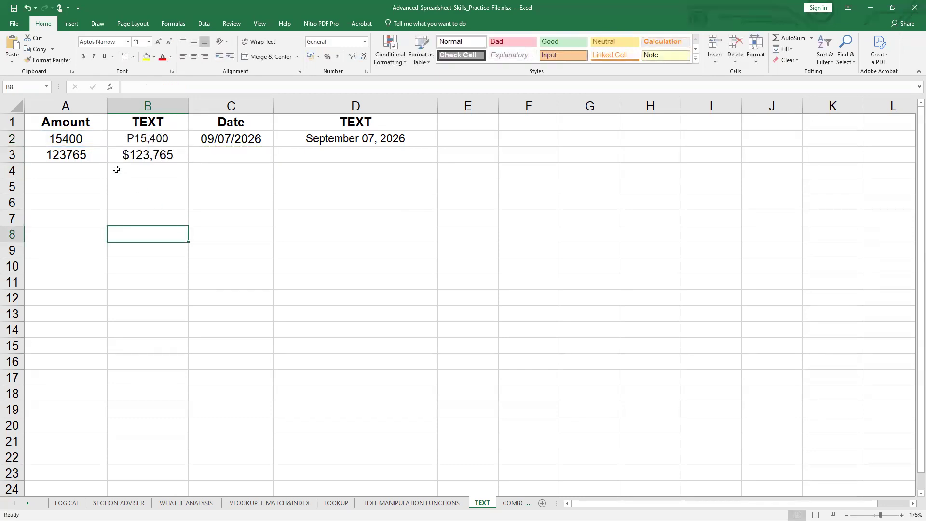
# - Enter the amount 21436789 in A4 under Amount
pyautogui.click(85, 172)
pyautogui.write('21436789')
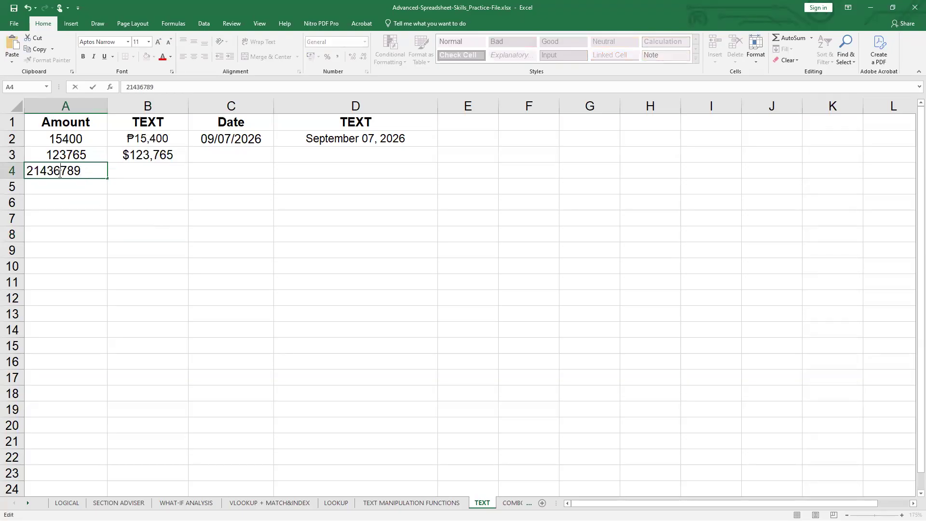
pyautogui.click(157, 174)
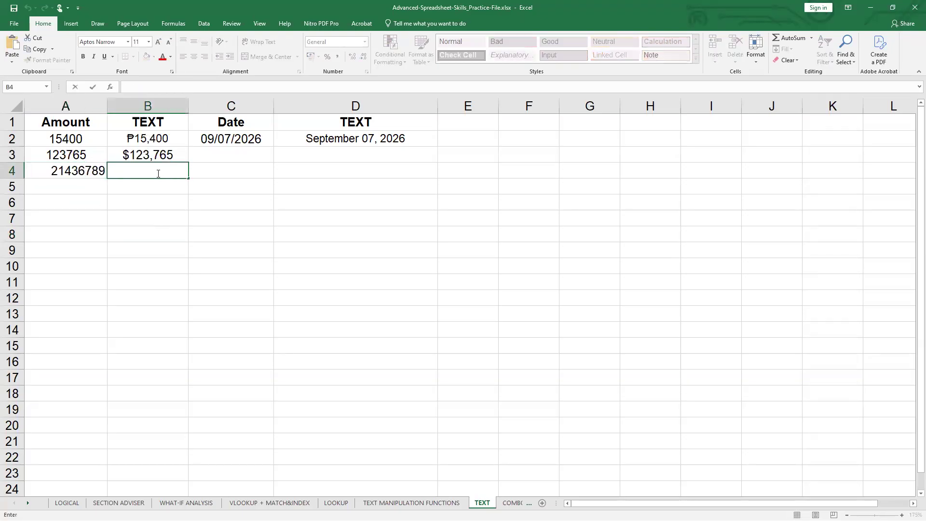
# - In B4, enter a TEXT formula that formats the amount in A4 with the format code "₱#,###,##0"
pyautogui.write('/text')
pyautogui.press('BackSpace')
pyautogui.press('BackSpace')
pyautogui.press('BackSpace')
pyautogui.press('BackSpace')
pyautogui.write('=text(')
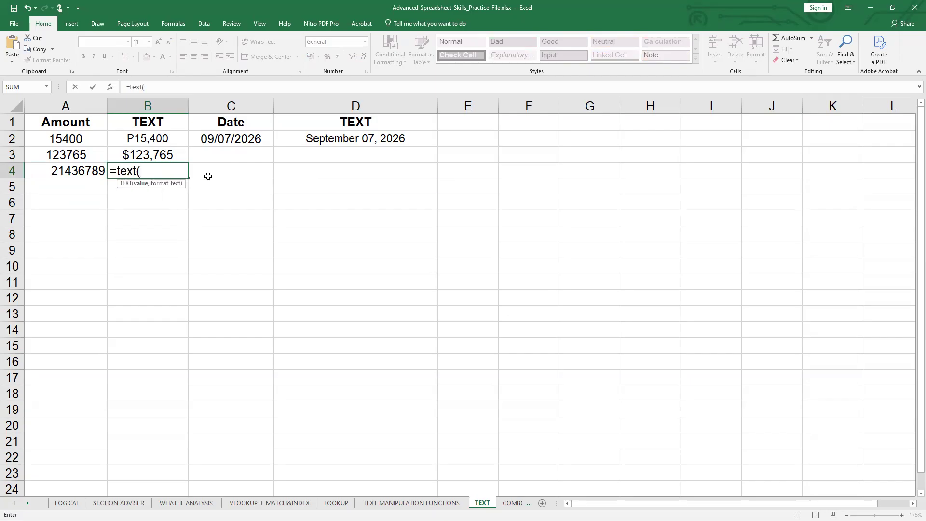
pyautogui.click(44, 174)
pyautogui.write(',"₱')
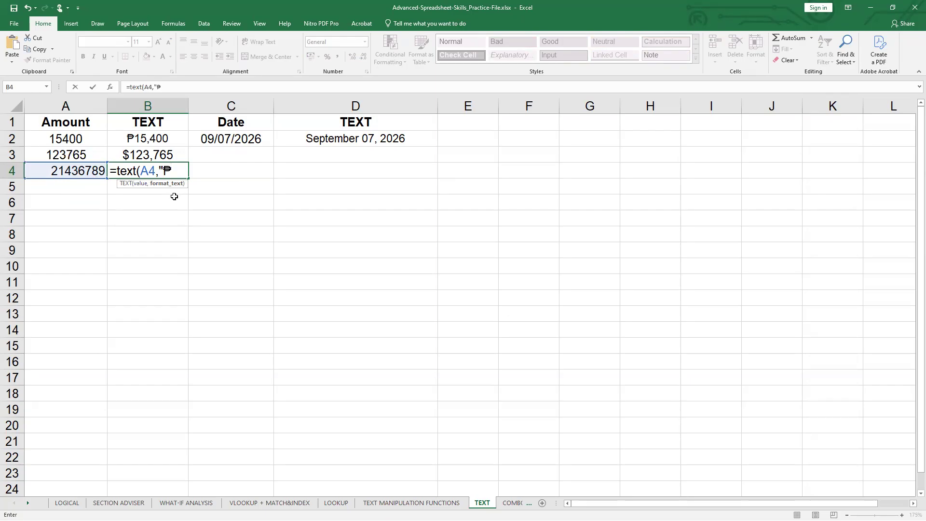
pyautogui.write('#,###,##0)')
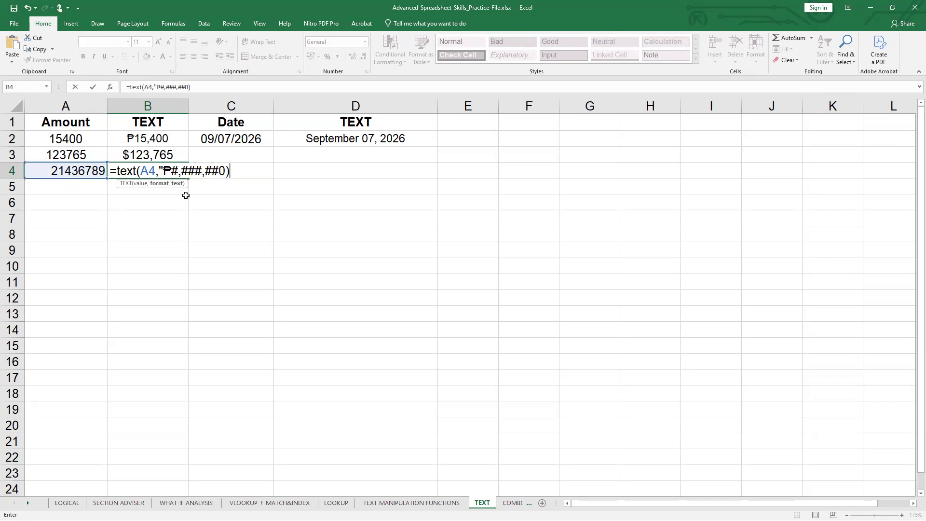
pyautogui.press('BackSpace')
pyautogui.write('")')
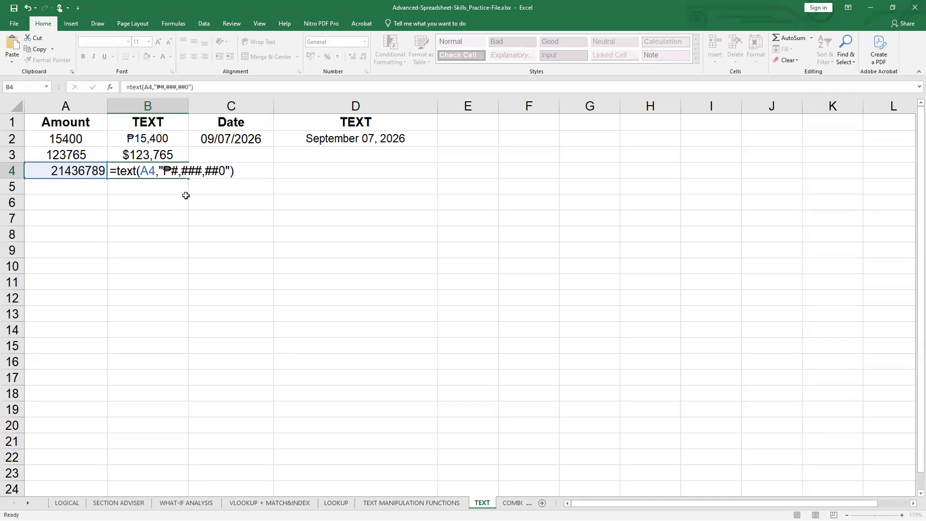
pyautogui.press('Return')
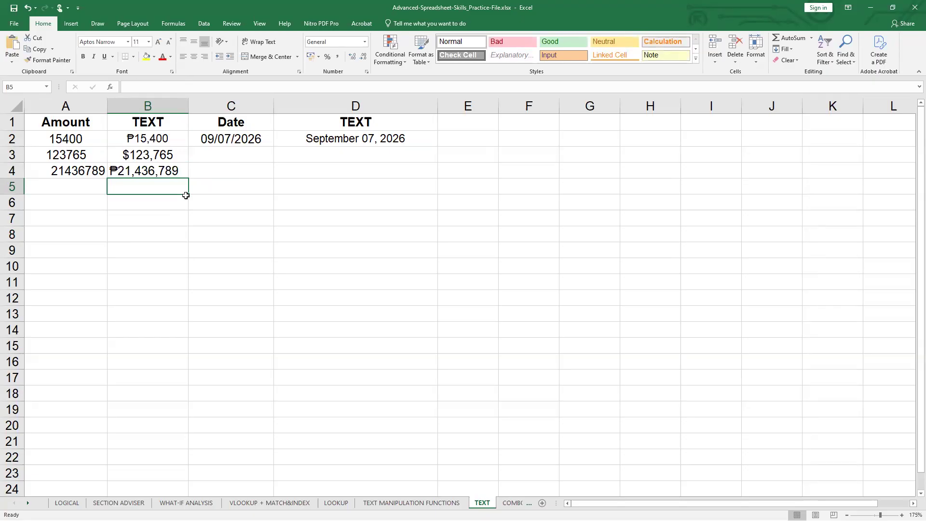
pyautogui.doubleClick(155, 166)
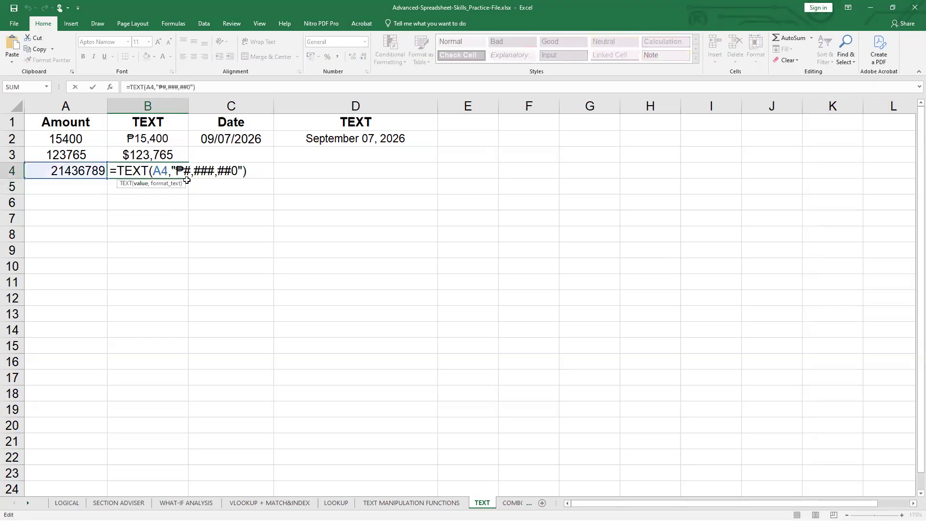
pyautogui.click(220, 184)
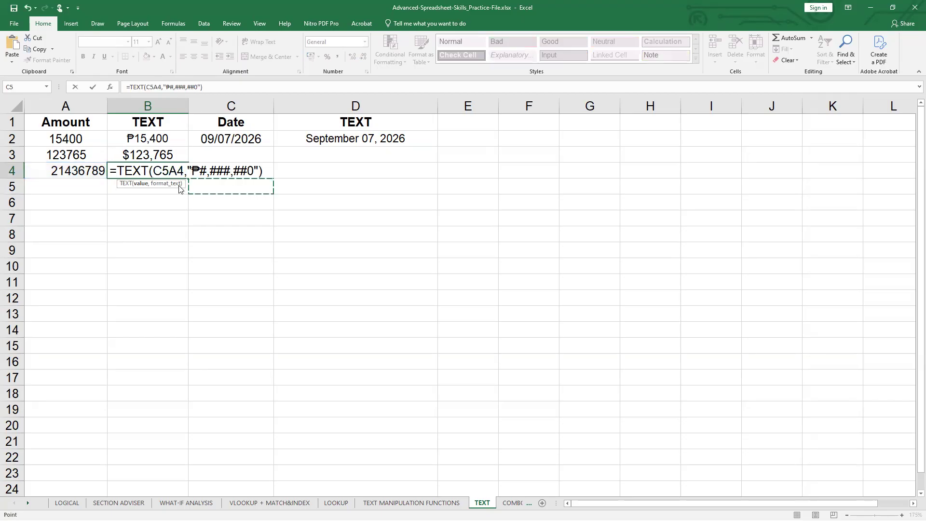
pyautogui.press('BackSpace')
pyautogui.press('BackSpace')
pyautogui.click(174, 261)
pyautogui.press('BackSpace')
pyautogui.press('BackSpace')
pyautogui.press('BackSpace')
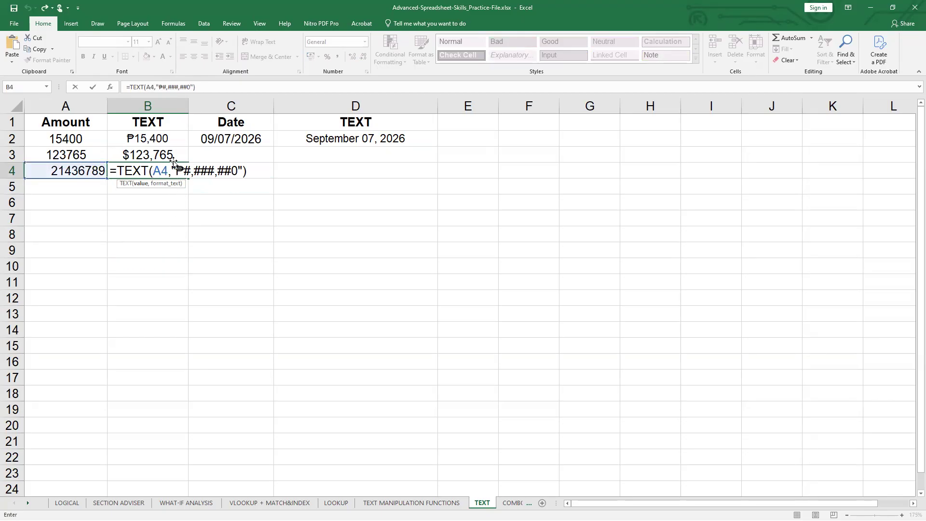
pyautogui.press('Return')
# - Enter the decimal value 0.76 in A5 under Amount
pyautogui.click(76, 188)
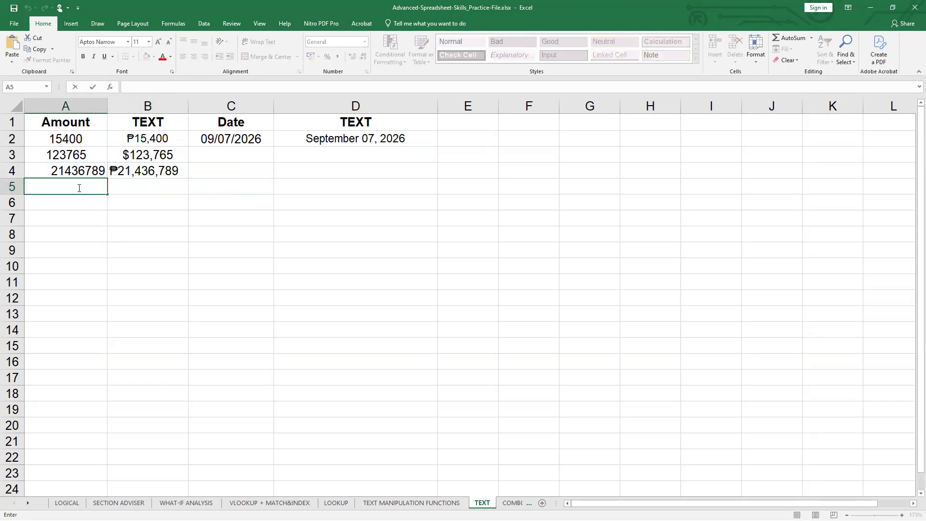
pyautogui.write('0.76')
pyautogui.press('Return')
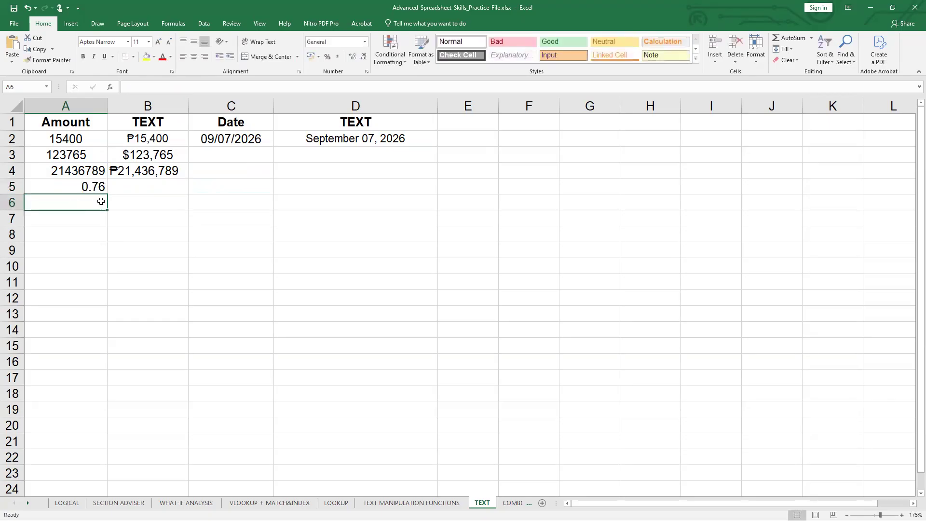
# - In B5, enter a TEXT formula that formats the decimal in A5 as a percentage with the format code "0%"
pyautogui.doubleClick(176, 188)
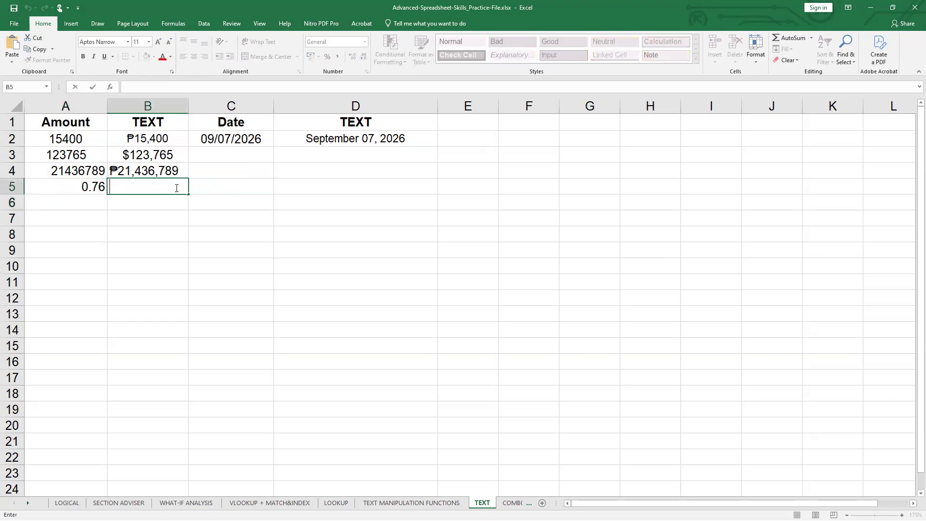
pyautogui.write('=')
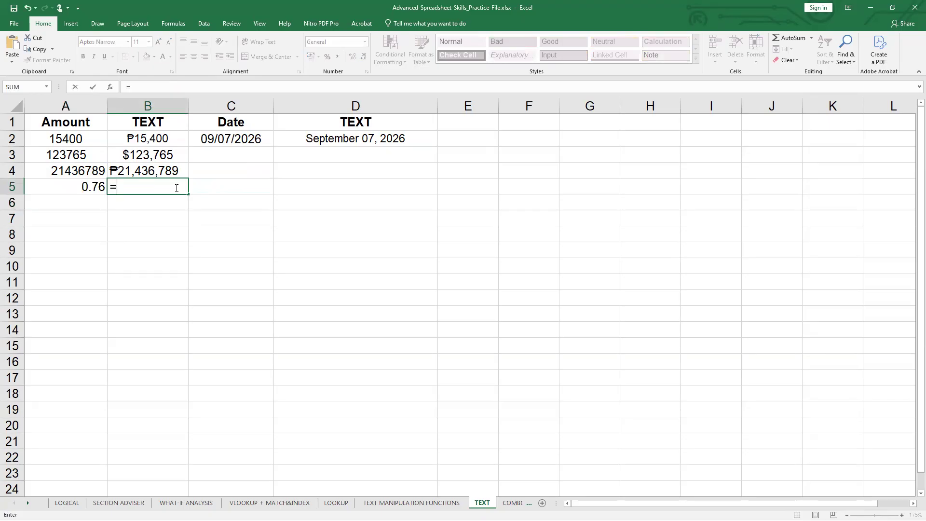
pyautogui.write('text(')
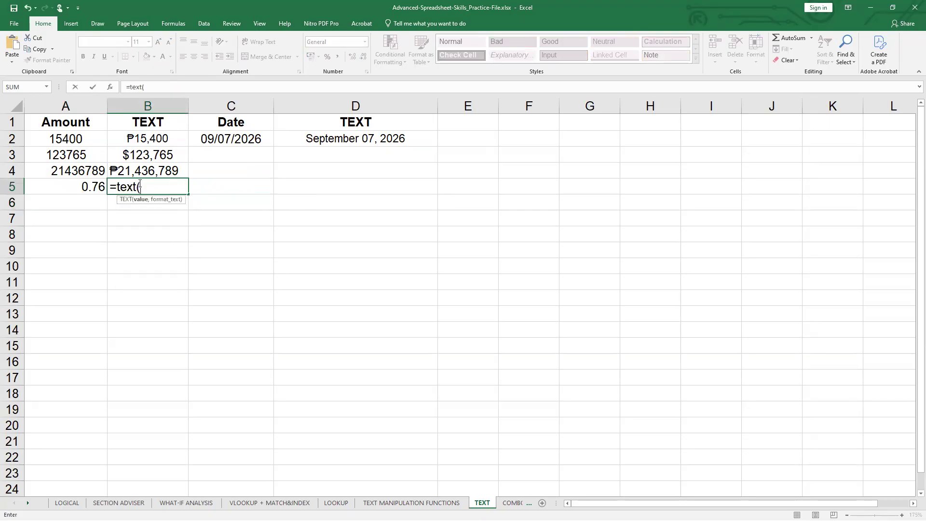
pyautogui.click(86, 186)
pyautogui.write(',')
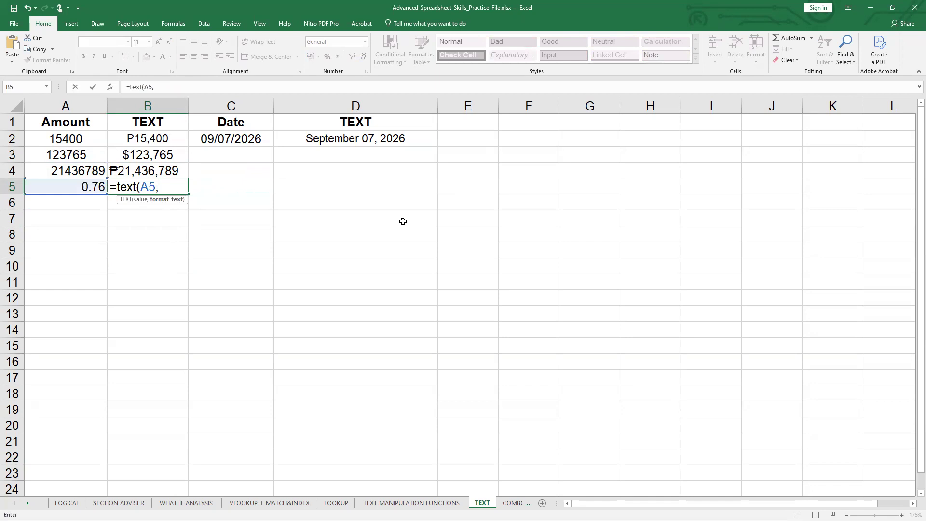
pyautogui.write('"0%")')
pyautogui.press('Return')
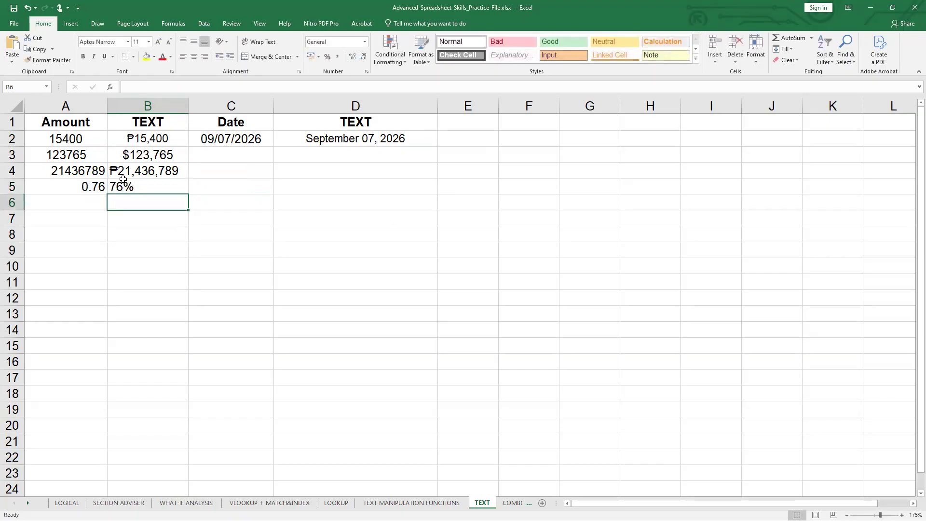
pyautogui.click(116, 186)
pyautogui.click(99, 186)
pyautogui.click(148, 186)
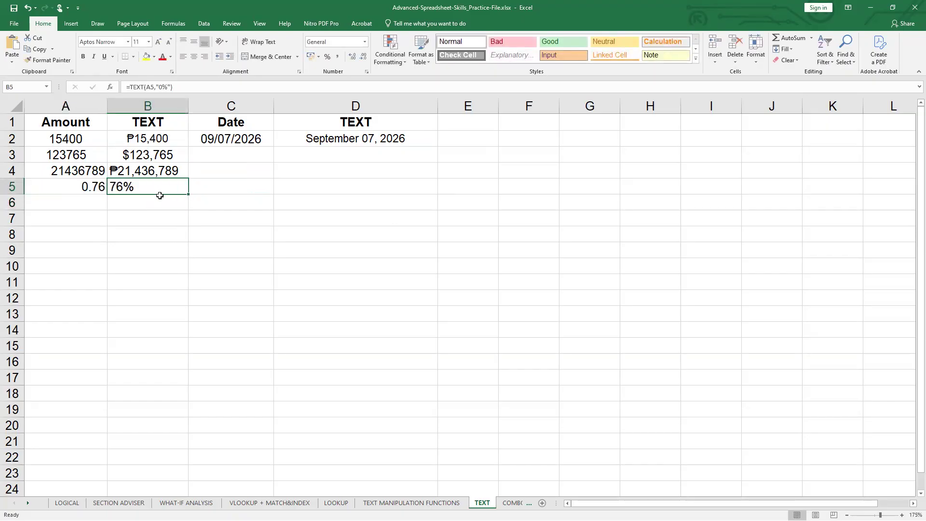
pyautogui.doubleClick(102, 204)
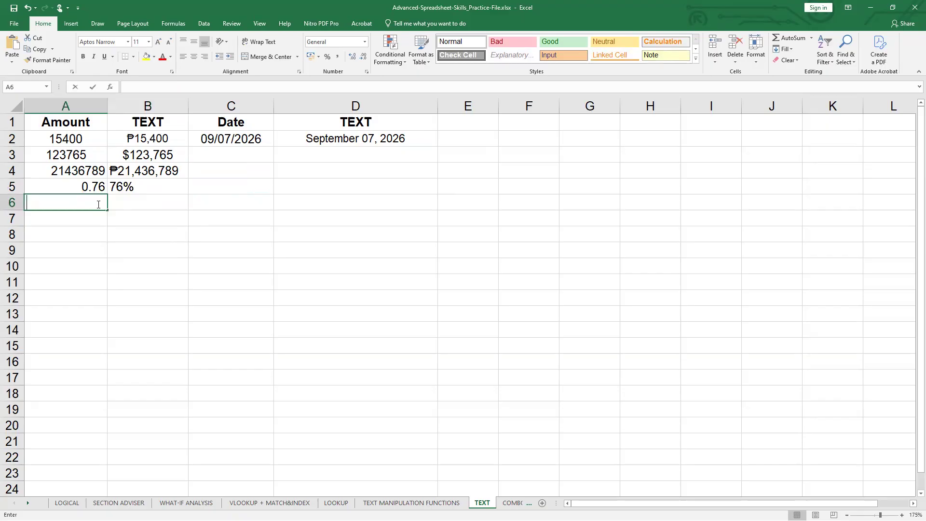
pyautogui.write('09')
pyautogui.press('BackSpace')
pyautogui.press('BackSpace')
# - Enter the current date in C3 under Date with the formula =TODAY()
pyautogui.click(236, 151)
pyautogui.click(252, 126)
pyautogui.click(253, 157)
pyautogui.doubleClick(261, 153)
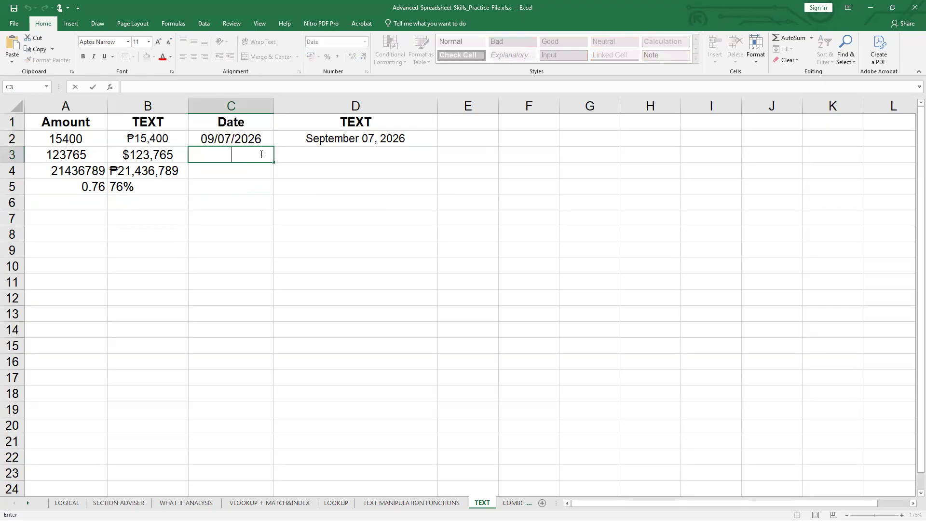
pyautogui.write('=today()')
pyautogui.hotkey('ctrl', 'Return')
pyautogui.press('Return')
pyautogui.click(261, 155)
# - In D3, enter a TEXT formula that formats the date in C3 with the format code "mmmm dd, yyyy"
pyautogui.doubleClick(332, 153)
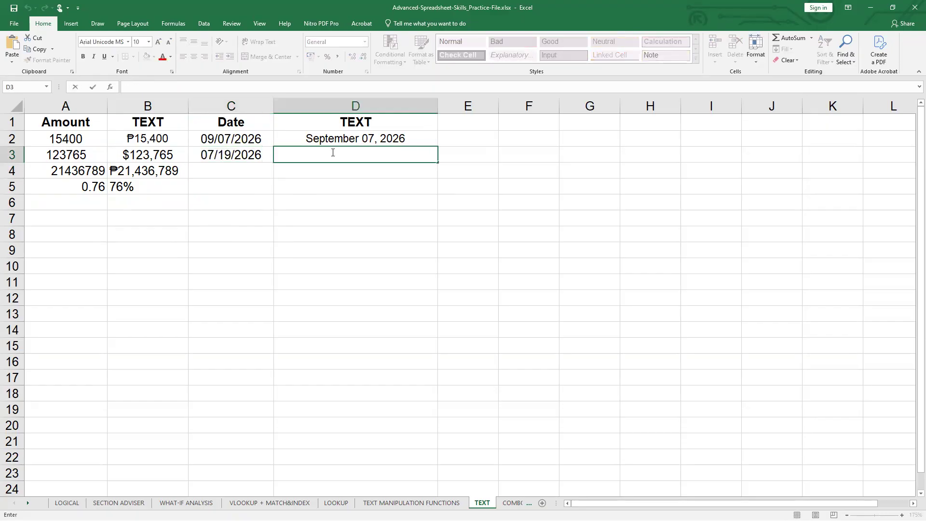
pyautogui.write('+text(')
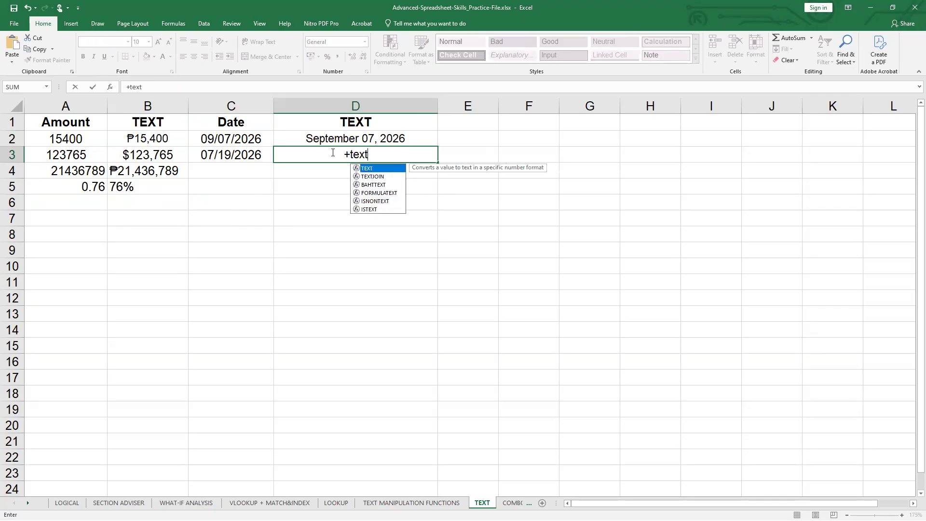
pyautogui.click(348, 153)
pyautogui.press('BackSpace')
pyautogui.write('=')
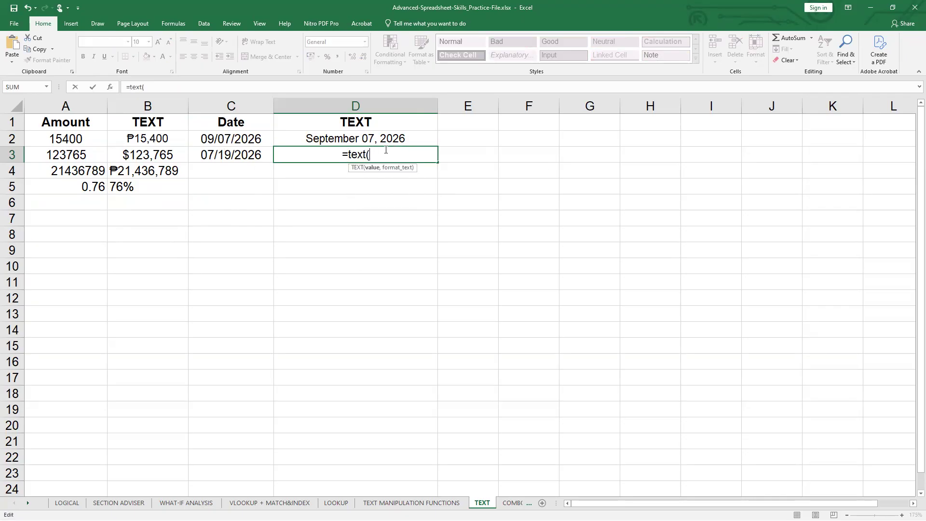
pyautogui.click(214, 155)
pyautogui.write(',')
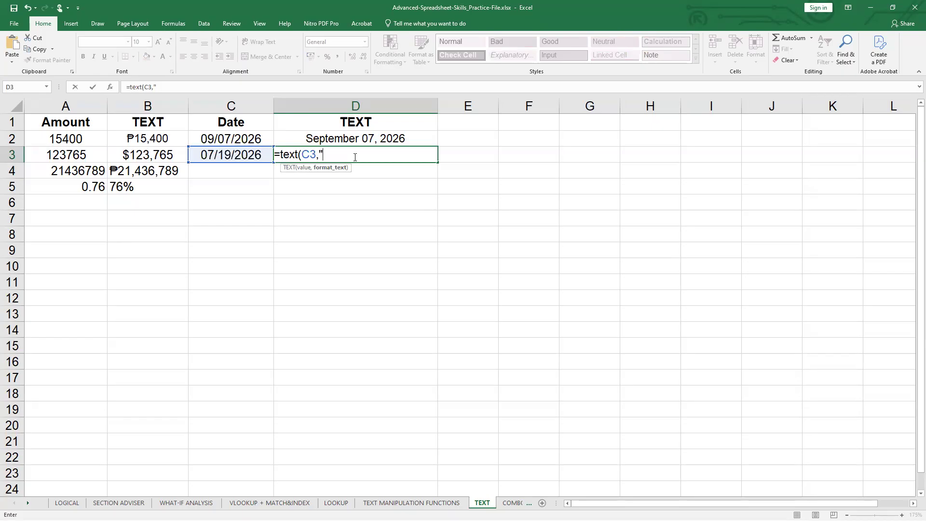
pyautogui.write('"mmmm dd, yyy')
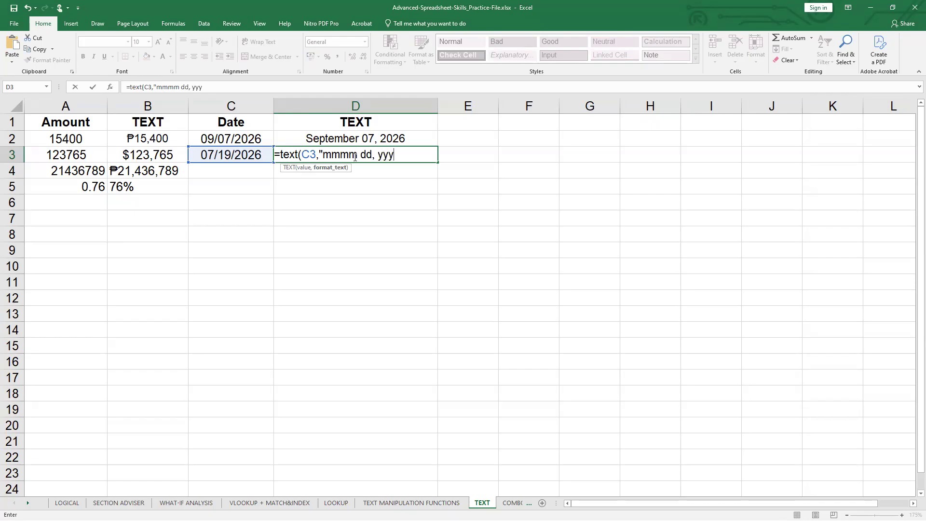
pyautogui.write('y")')
pyautogui.press('Return')
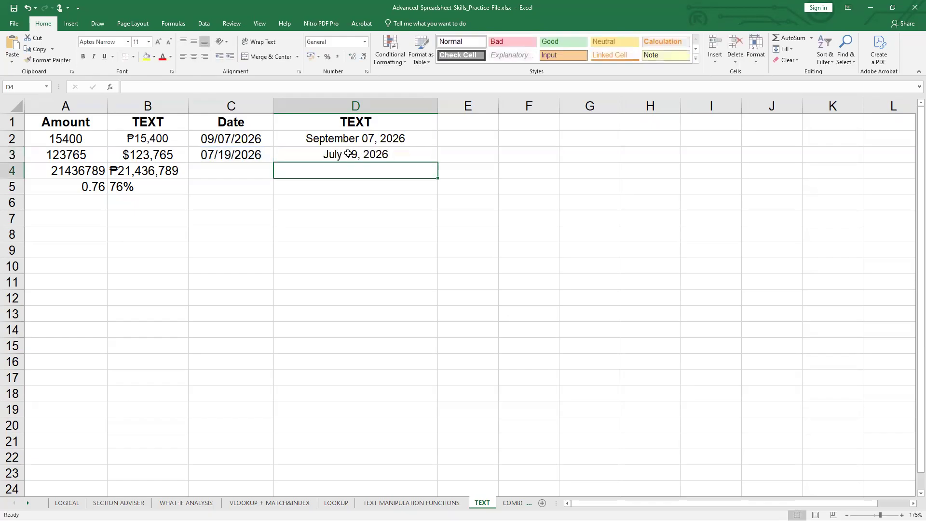
# - Copy the TODAY formula from C3 into C4
pyautogui.doubleClick(235, 156)
pyautogui.click(281, 153)
pyautogui.click(259, 155)
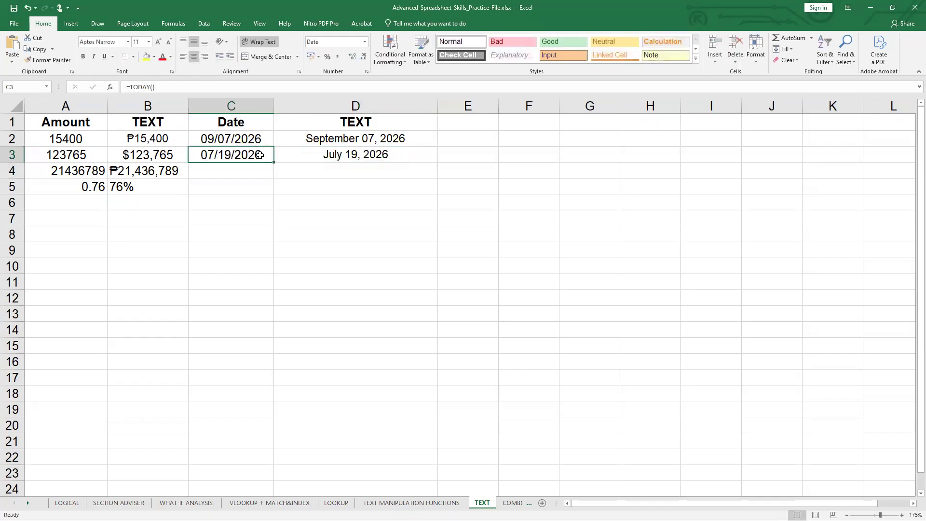
pyautogui.hotkey('ctrl', 'c')
pyautogui.press('Down')
pyautogui.hotkey('ctrl', 'v')
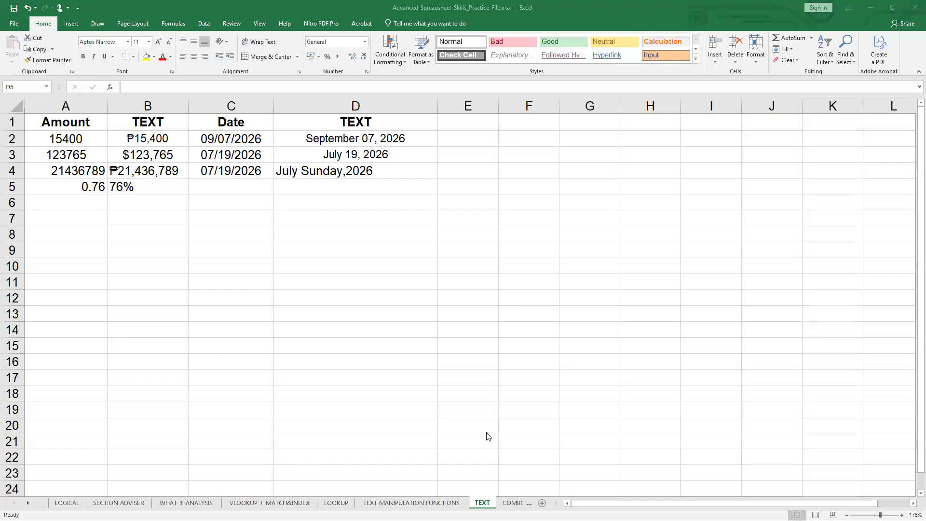
# - Examine the TEXT formula in D4 and how its format code displays the date from C4
pyautogui.click(378, 305)
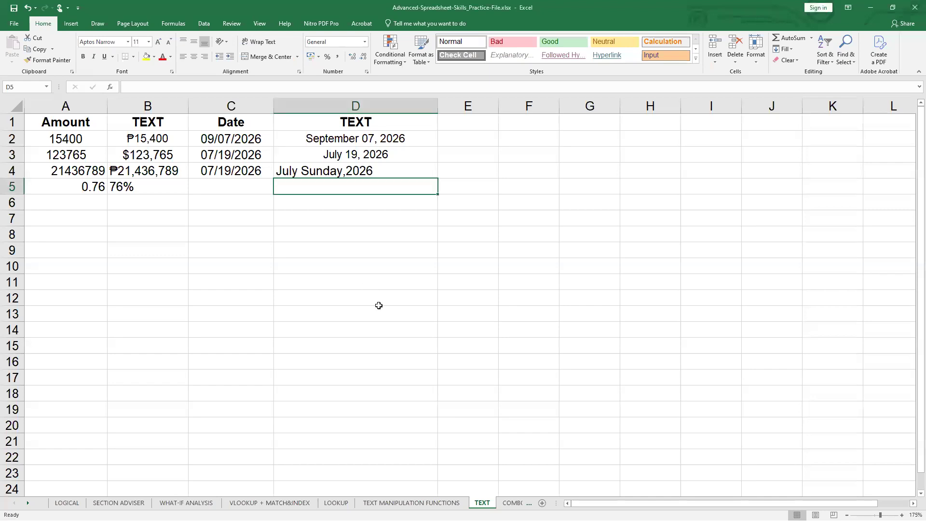
pyautogui.click(294, 172)
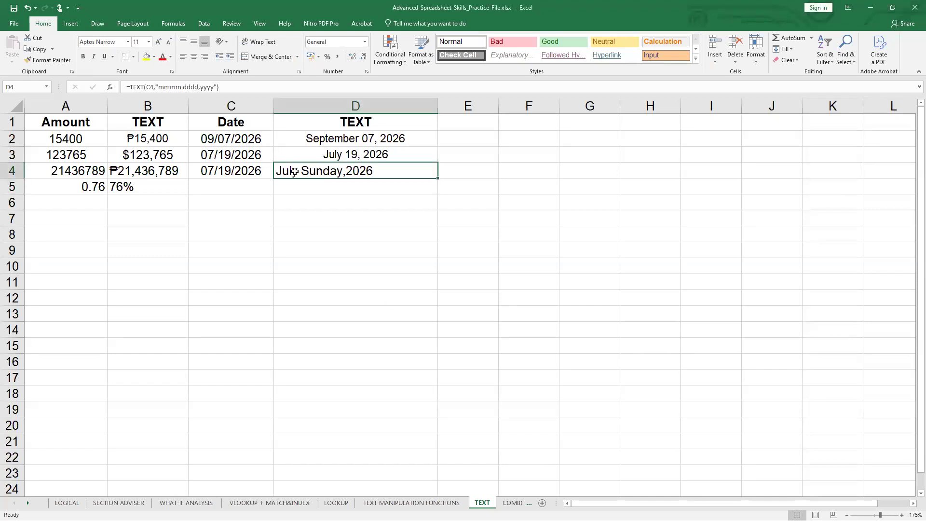
pyautogui.doubleClick(294, 171)
pyautogui.click(359, 170)
pyautogui.press('Return')
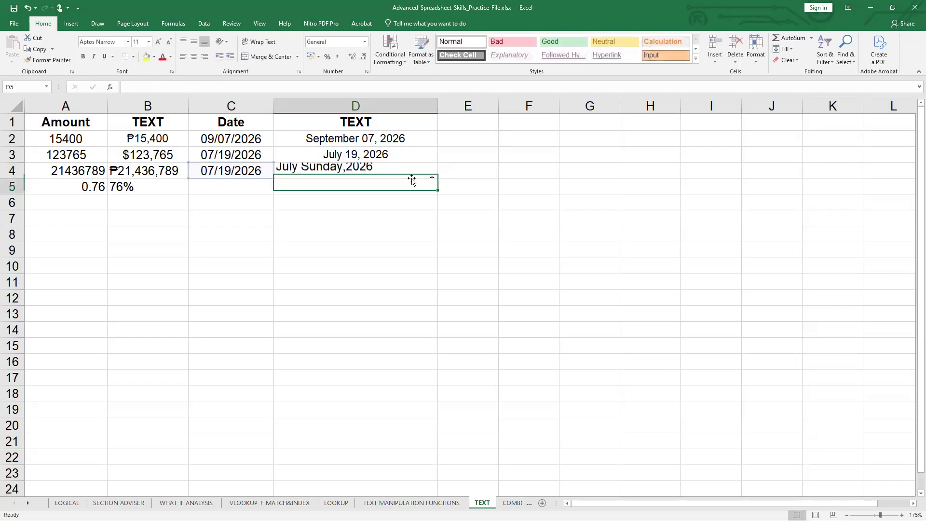
pyautogui.click(357, 175)
# - Copy the TODAY formula from C4 into C5
pyautogui.click(241, 187)
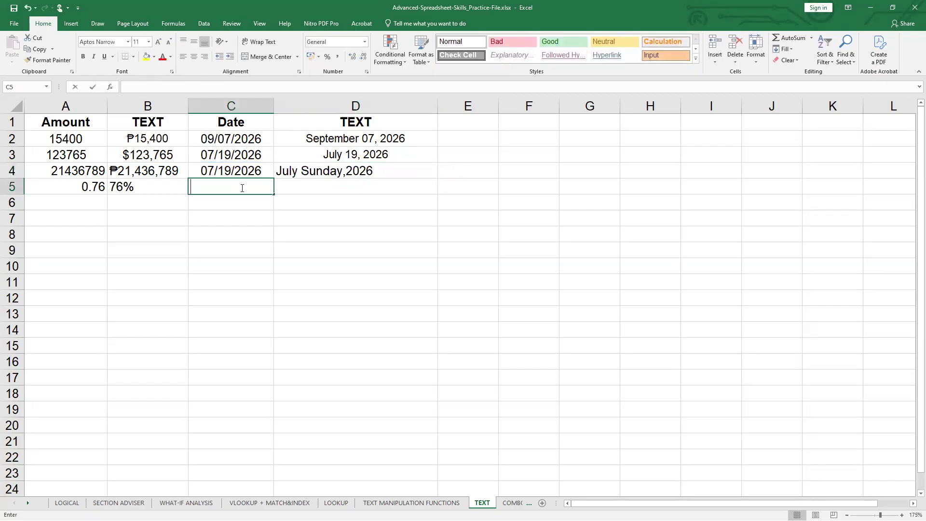
pyautogui.click(241, 169)
pyautogui.moveTo(273, 178); pyautogui.dragTo(251, 189)
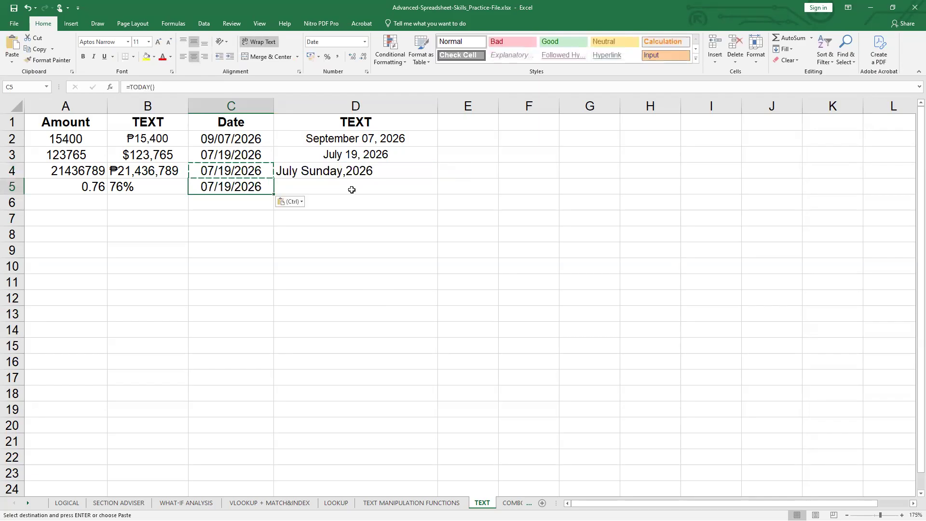
# - In D5, enter a TEXT formula that formats the date in C5 with the format code "dddd"
pyautogui.doubleClick(355, 188)
pyautogui.write('=text(')
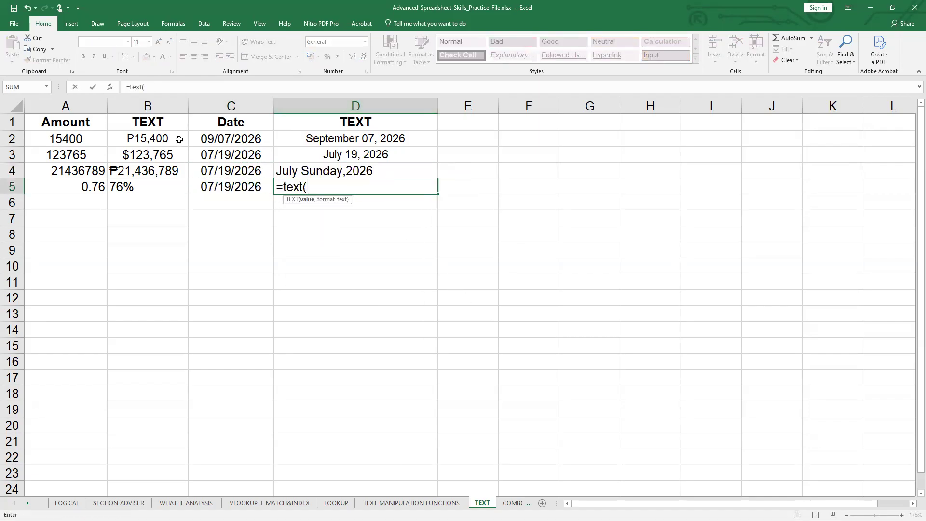
pyautogui.click(202, 183)
pyautogui.write(',')
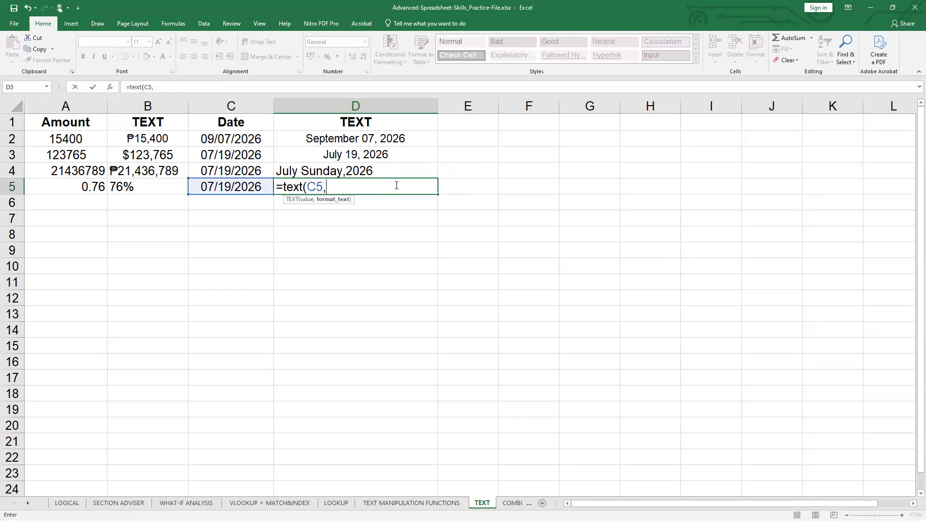
pyautogui.write('"dddd")')
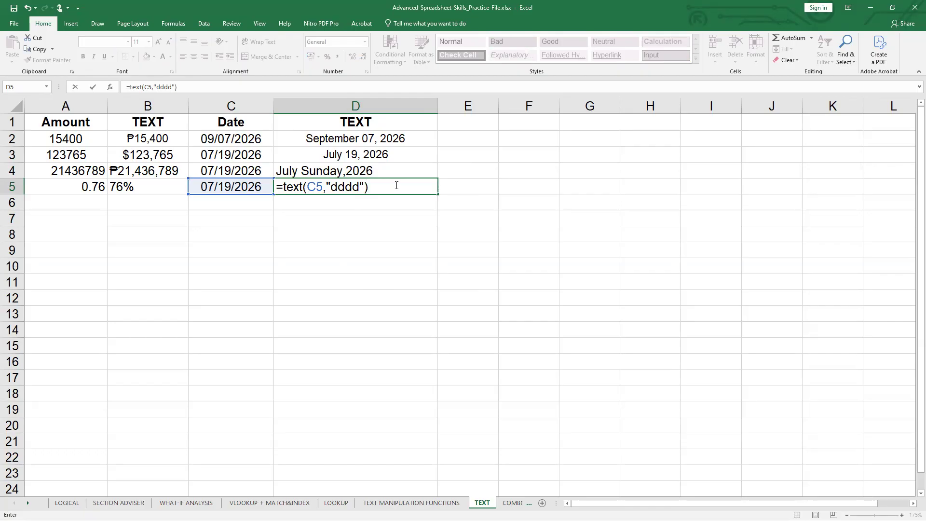
pyautogui.press('Return')
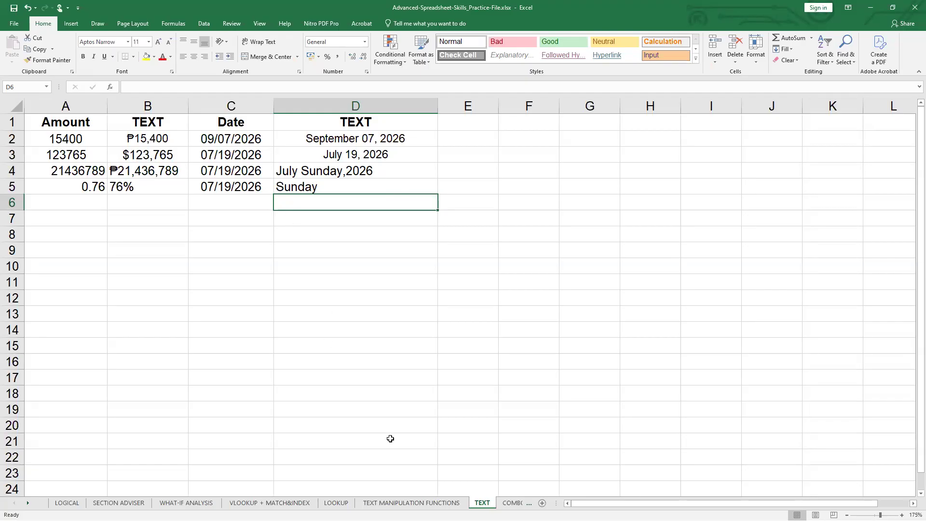
# - Switch to the TEXT MANIPULATION FUNCTIONS sheet
pyautogui.click(412, 502)
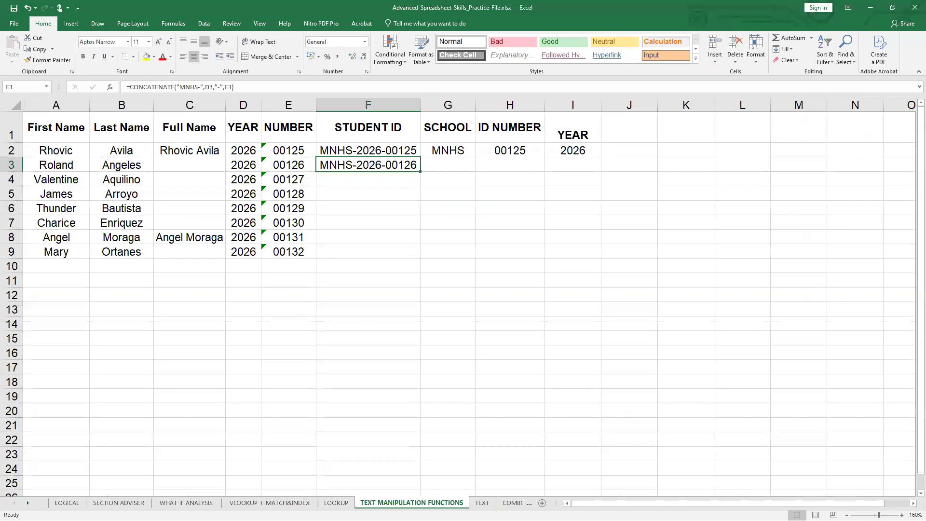
pyautogui.click(482, 503)
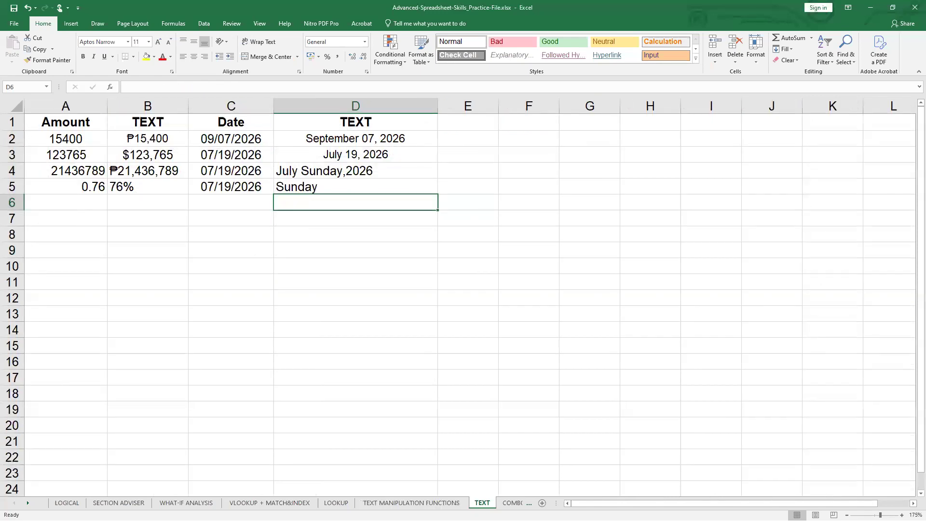
pyautogui.click(449, 503)
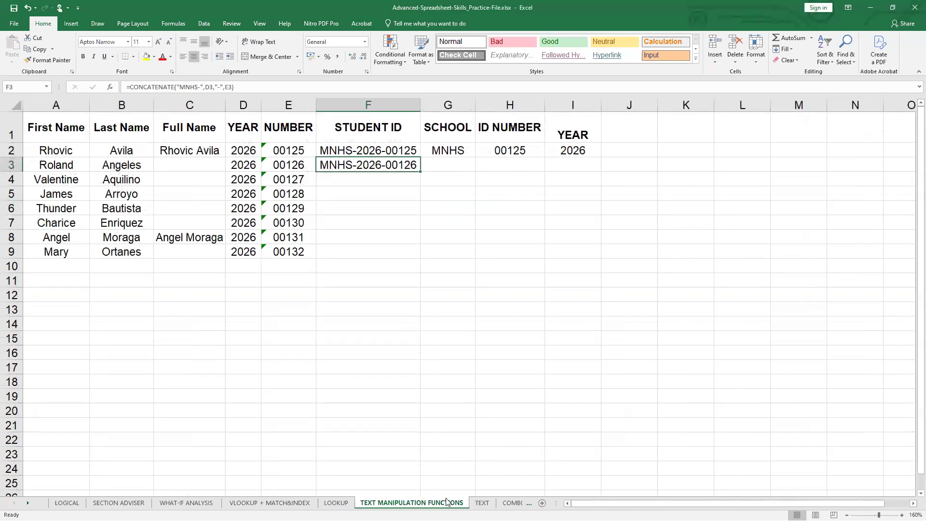
# - In G3 of the SCHOOL column, enter a LEFT formula that extracts the first 4 characters of the student ID in F3
pyautogui.click(454, 162)
pyautogui.click(459, 148)
pyautogui.click(320, 170)
pyautogui.click(466, 171)
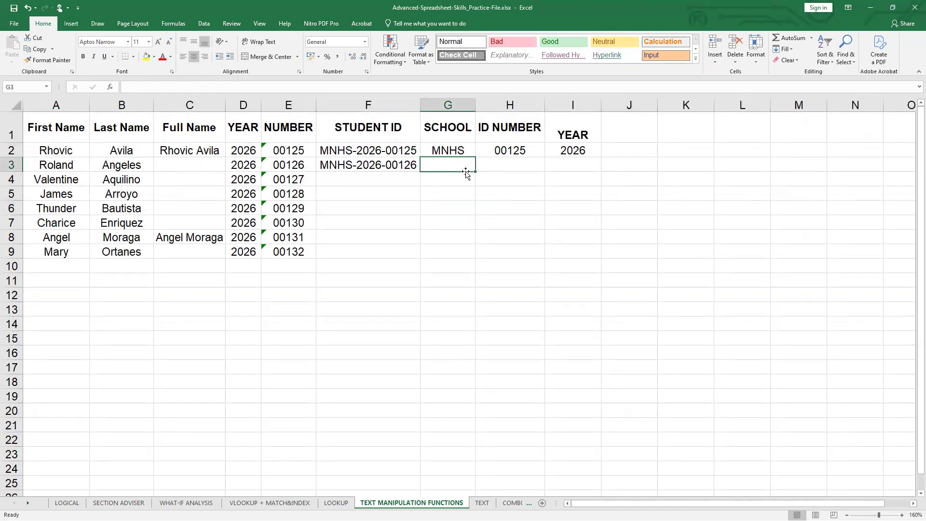
pyautogui.doubleClick(466, 165)
pyautogui.write('=left')
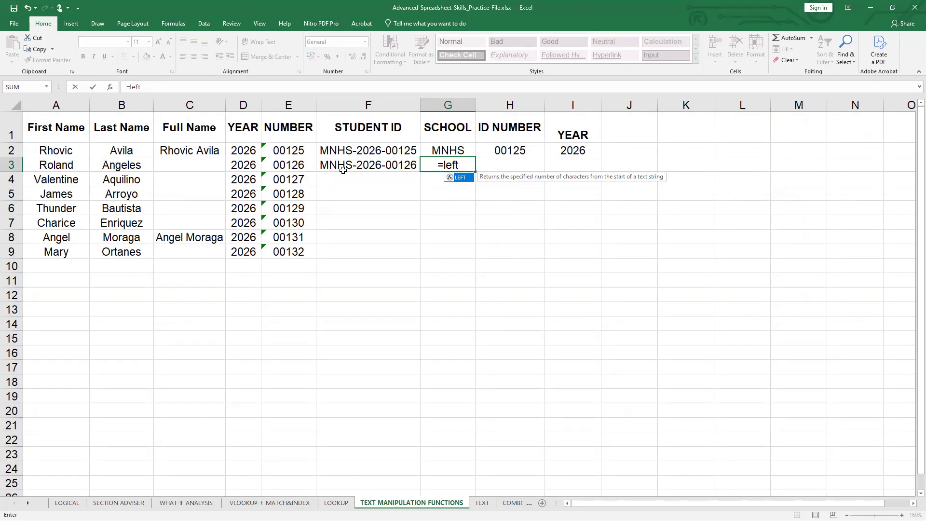
pyautogui.write('(')
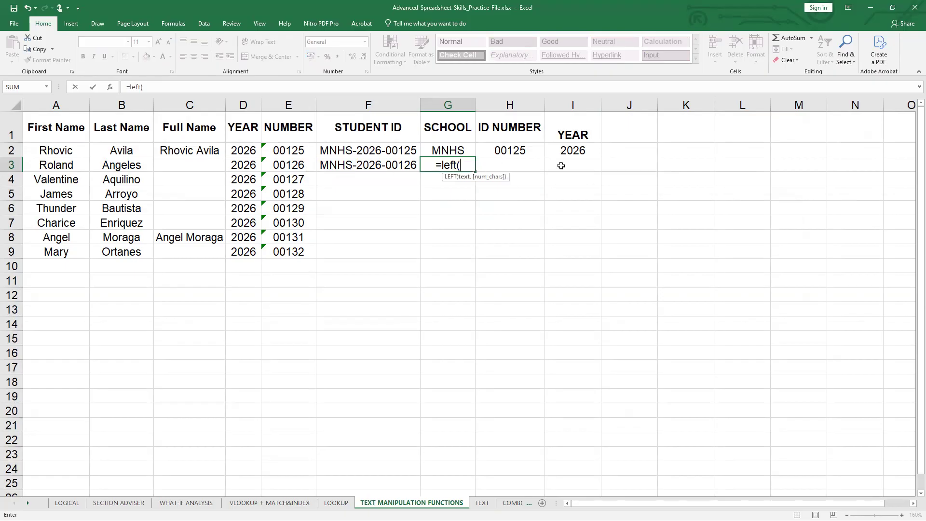
pyautogui.click(332, 169)
pyautogui.write(',4)')
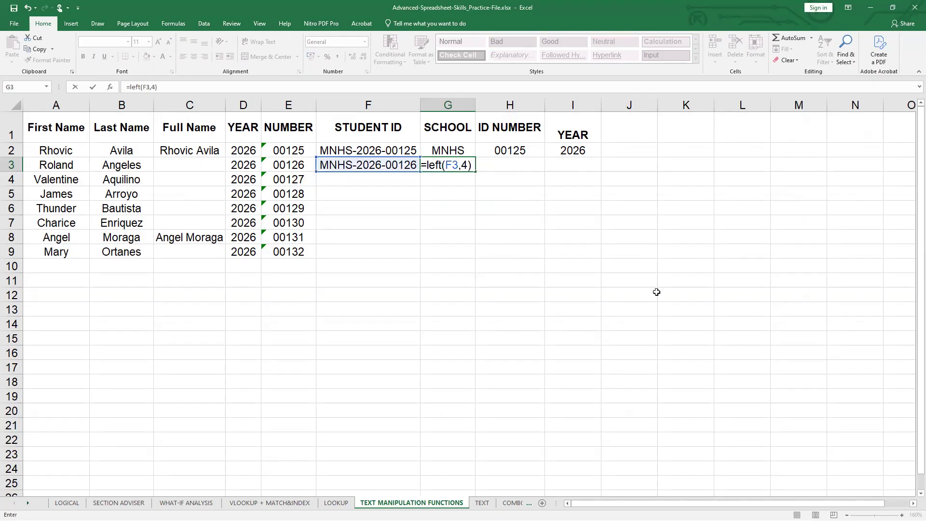
pyautogui.press('Return')
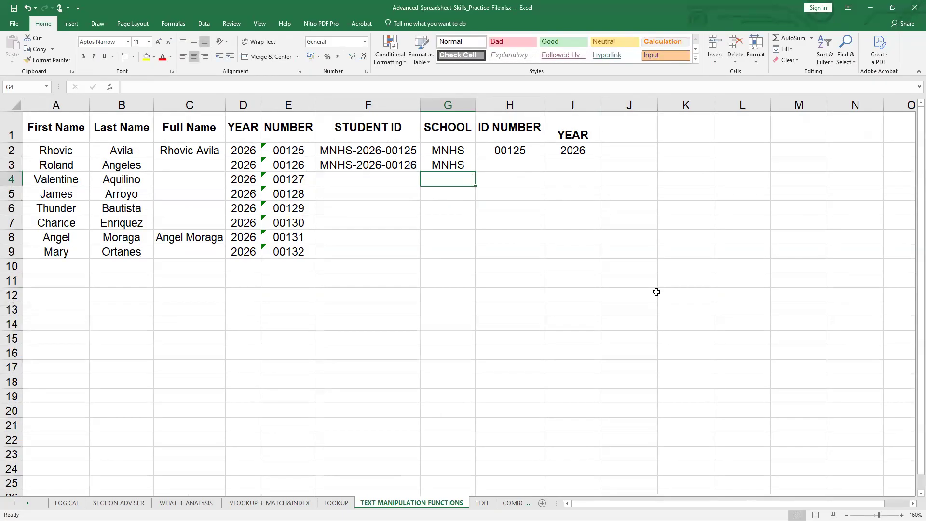
pyautogui.click(462, 166)
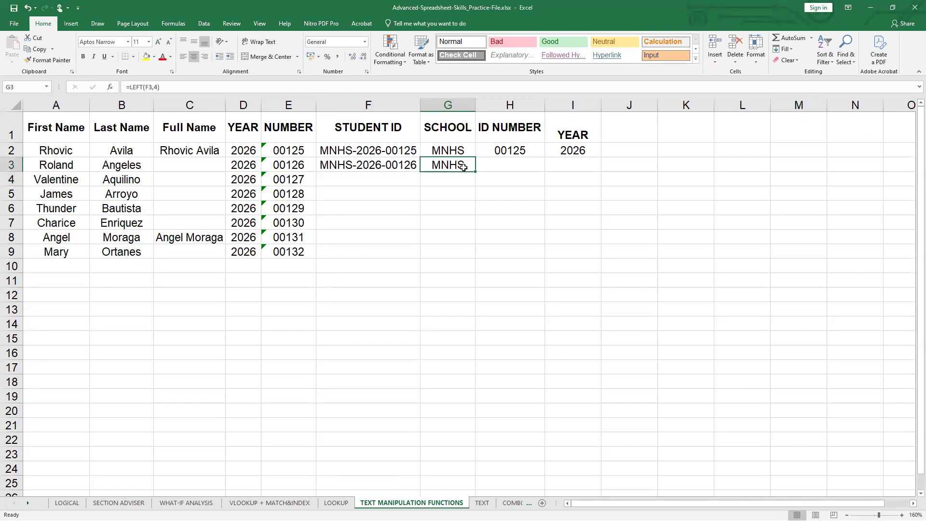
# - In H3 of the ID NUMBER column, enter a RIGHT formula that extracts the last 5 characters of F3
pyautogui.click(516, 166)
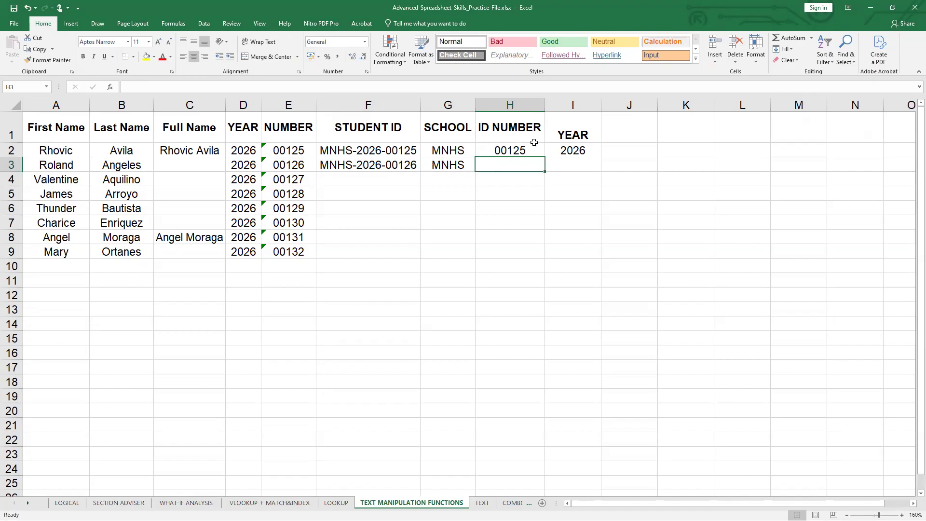
pyautogui.click(408, 165)
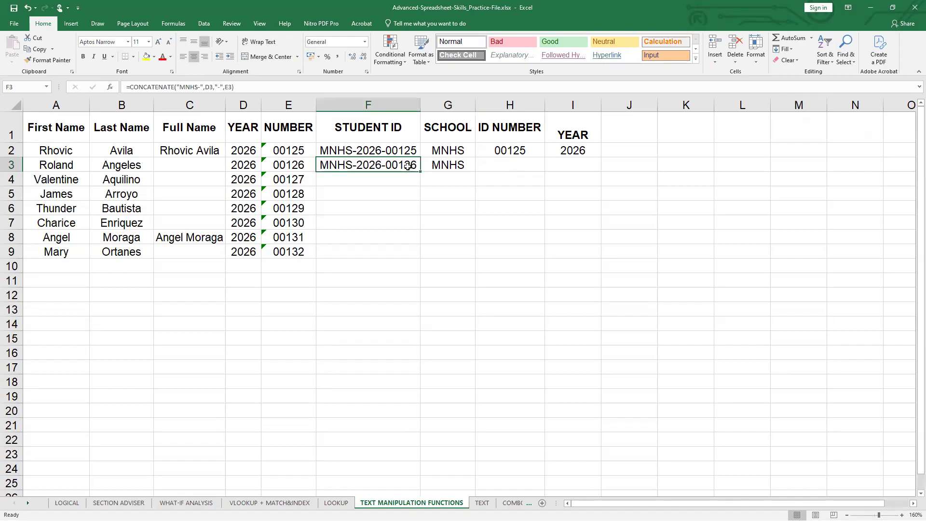
pyautogui.doubleClick(516, 168)
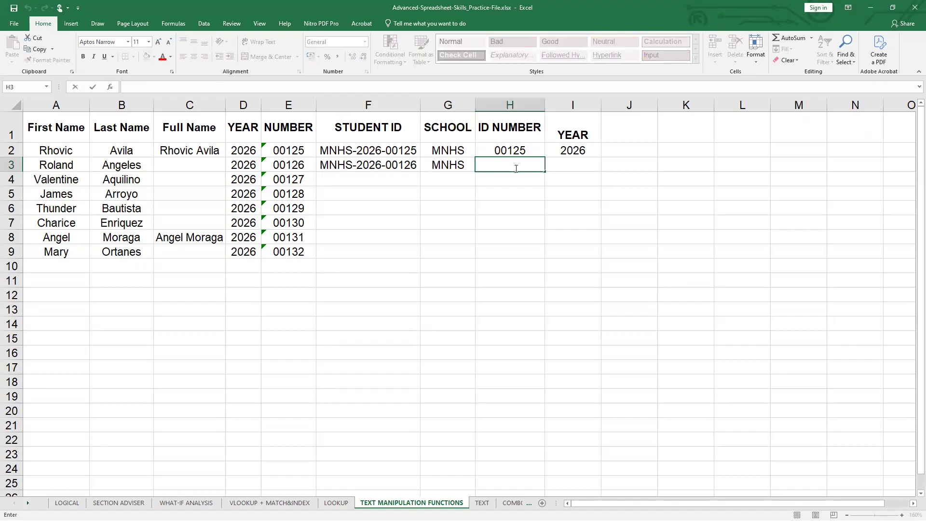
pyautogui.write('=right(')
pyautogui.click(411, 175)
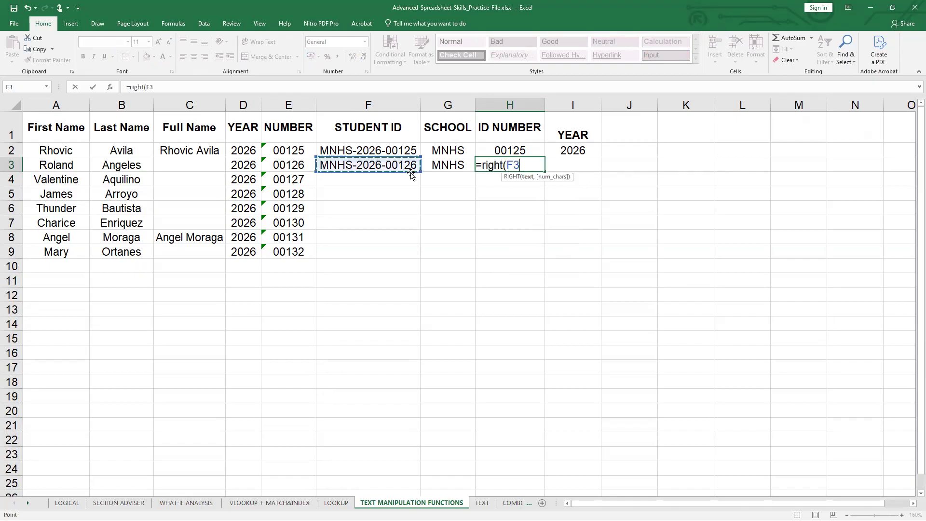
pyautogui.write(',5)')
pyautogui.press('Return')
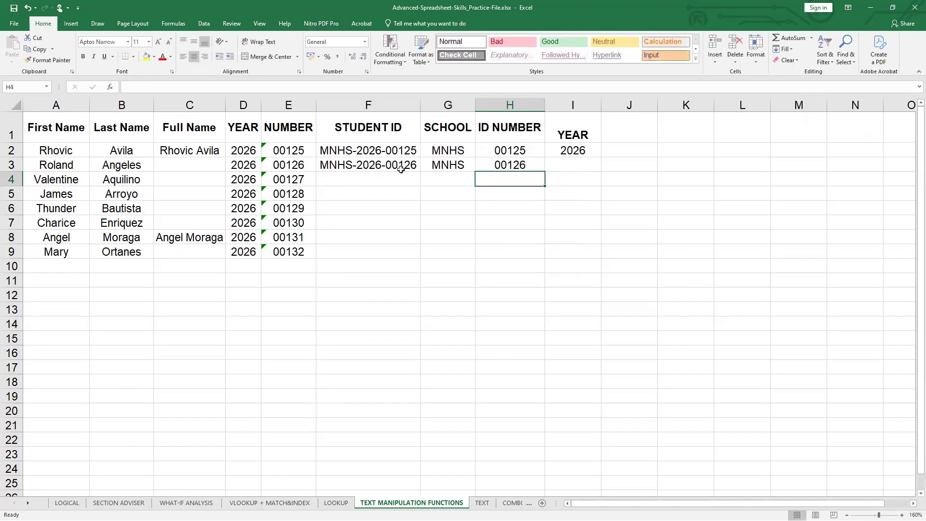
# - In I3 of the YEAR column, enter a MID formula that extracts 4 characters from F3 starting at character 6
pyautogui.doubleClick(559, 163)
pyautogui.write('=mid(')
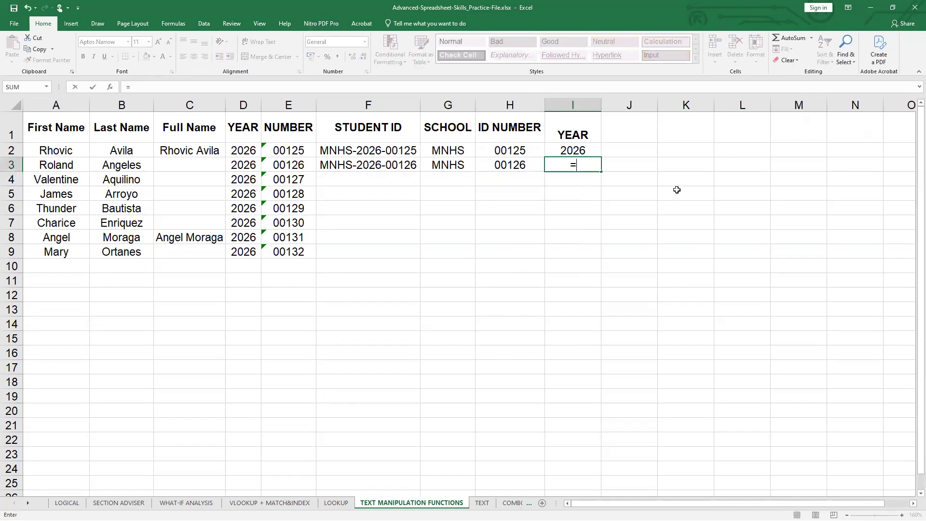
pyautogui.click(381, 165)
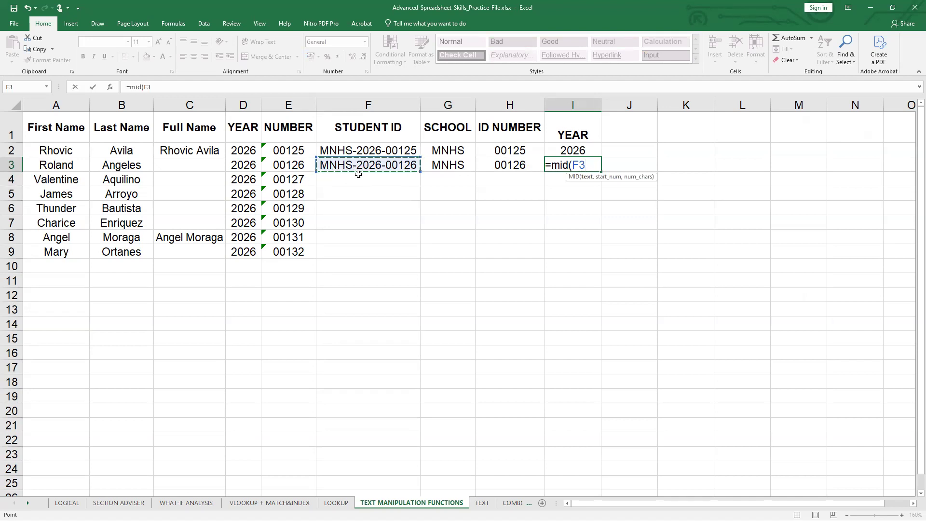
pyautogui.write(',6,')
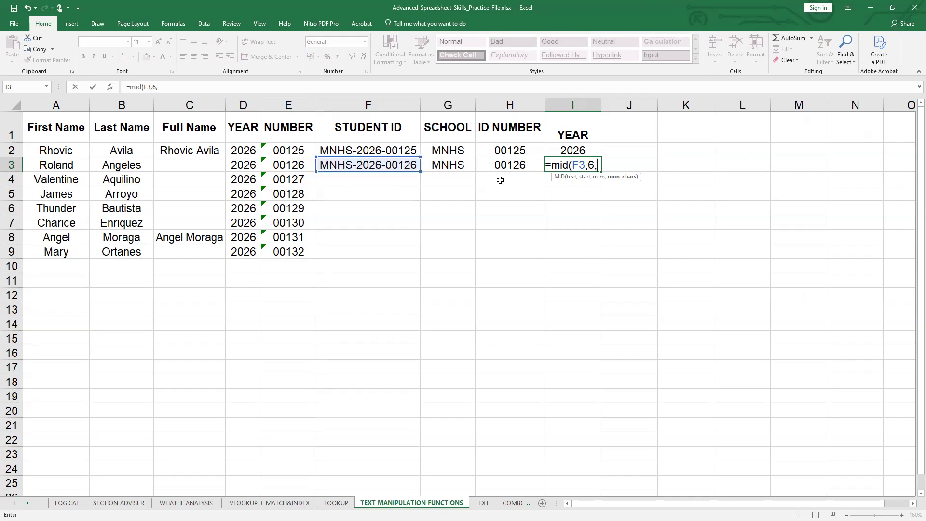
pyautogui.write('4)')
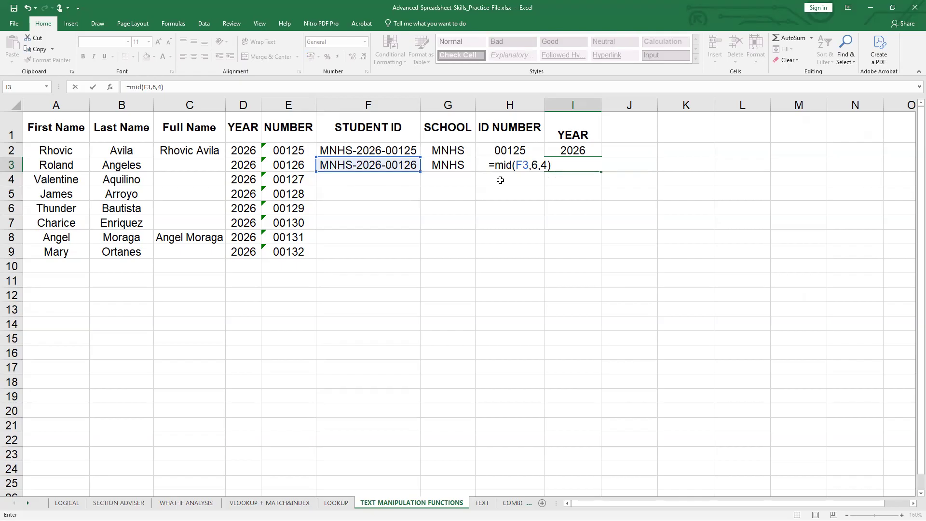
pyautogui.press('Return')
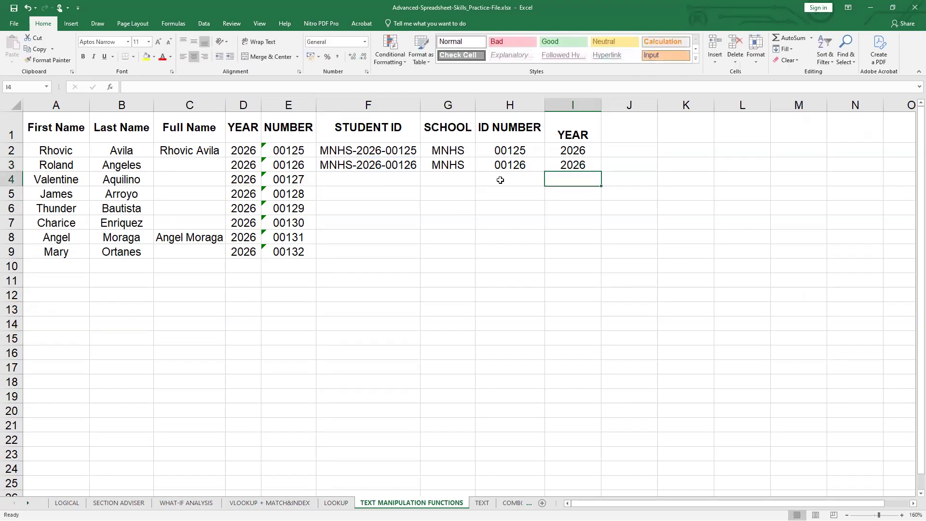